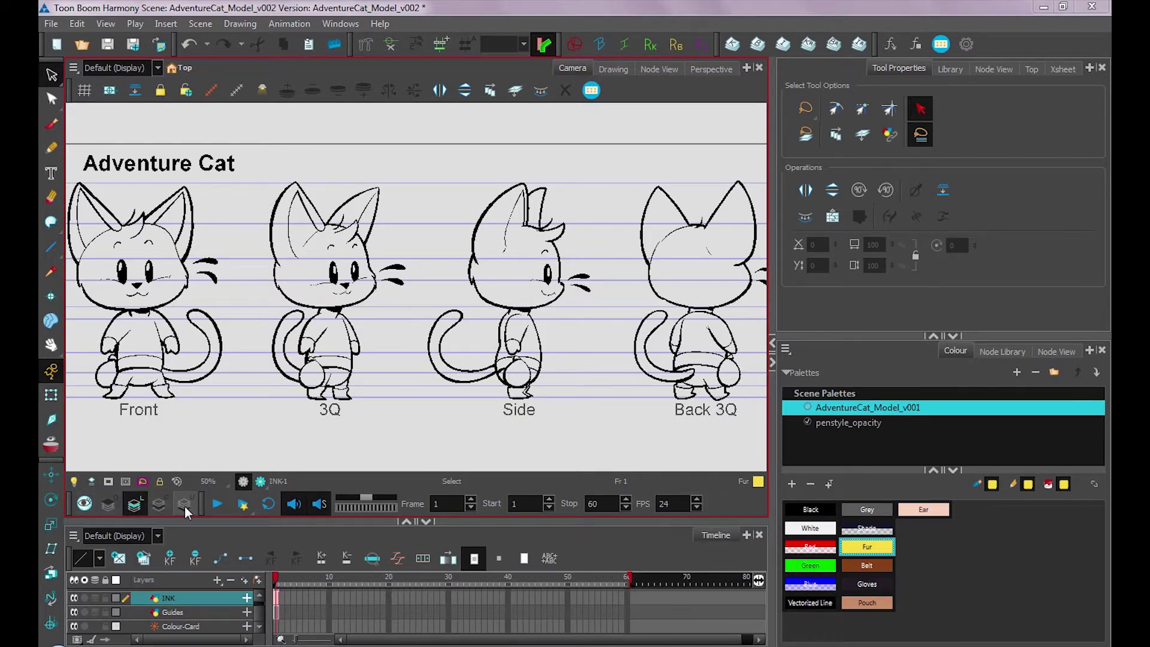
# Check the Support Overlay and Underlay Arts option in the advanced preferences and accept the settings.
pyautogui.click(77, 23)
pyautogui.click(147, 441)
pyautogui.click(747, 92)
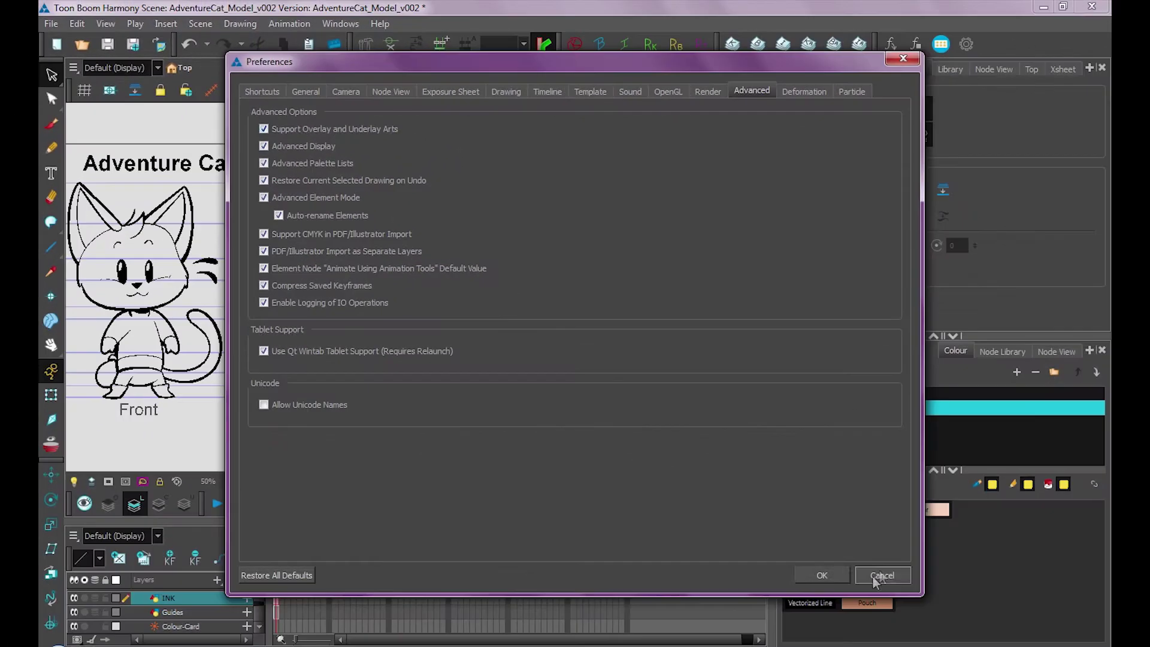
pyautogui.click(822, 575)
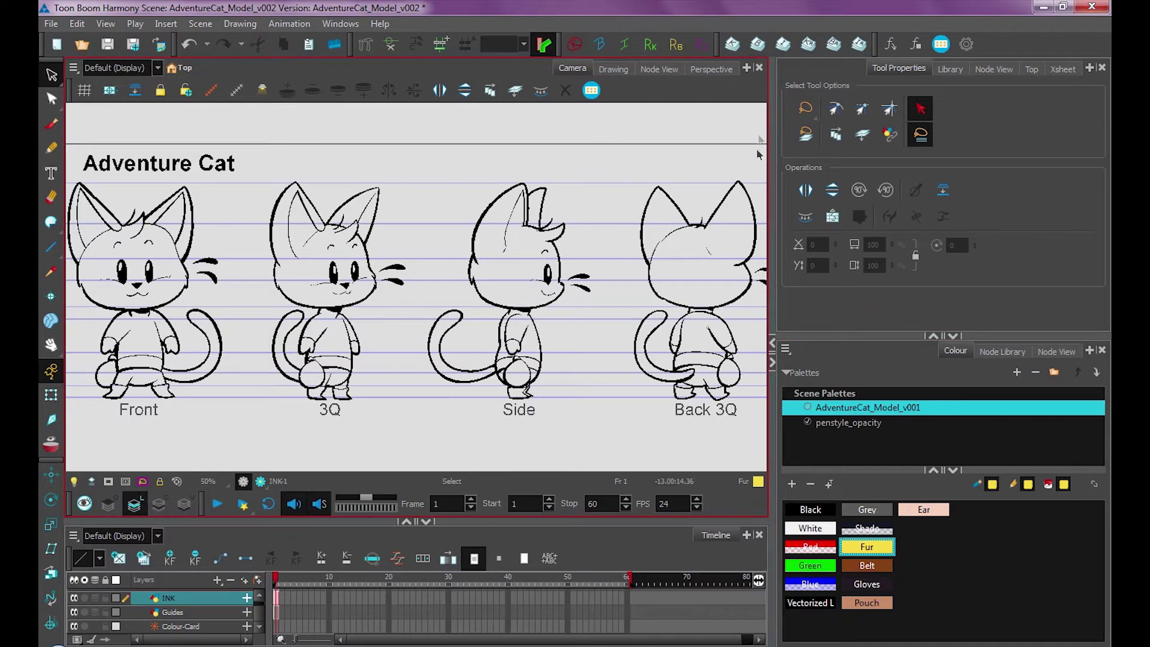
# Try out Colour Art, Line Art and Underlay Art in turn as the current layer of the INK drawing.
pyautogui.click(159, 503)
pyautogui.moveTo(69, 500)
pyautogui.mouseDown()
pyautogui.moveTo(321, 328)
pyautogui.moveTo(753, 129)
pyautogui.moveTo(753, 140)
pyautogui.moveTo(132, 460)
pyautogui.moveTo(78, 503)
pyautogui.mouseUp()
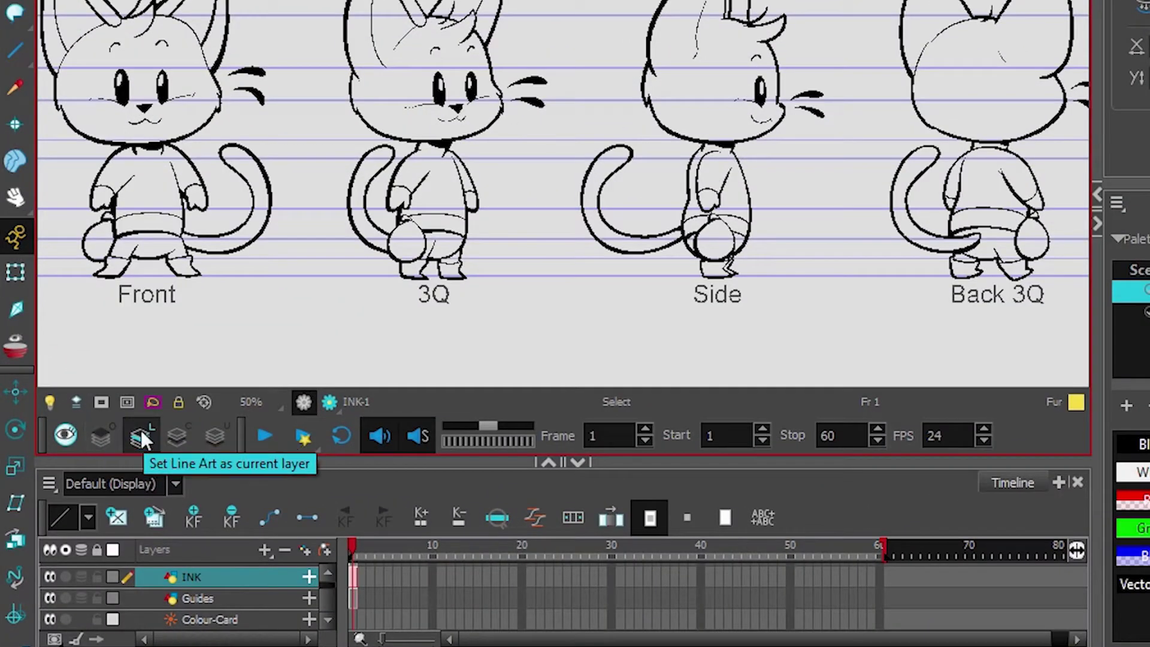
pyautogui.click(149, 427)
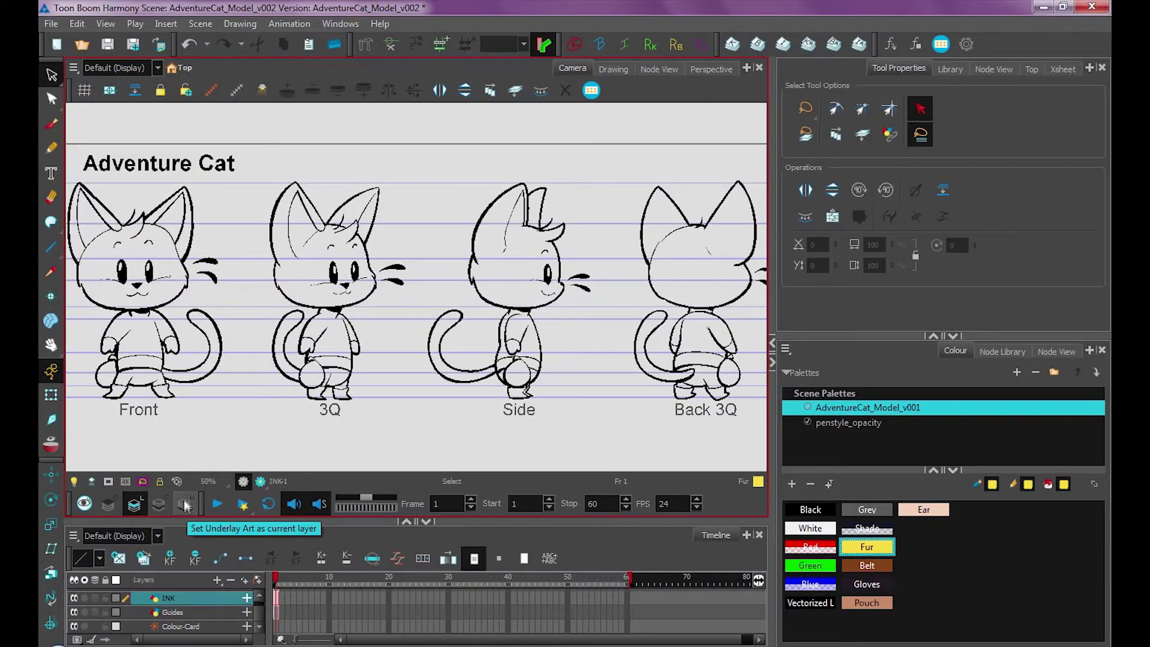
pyautogui.click(188, 507)
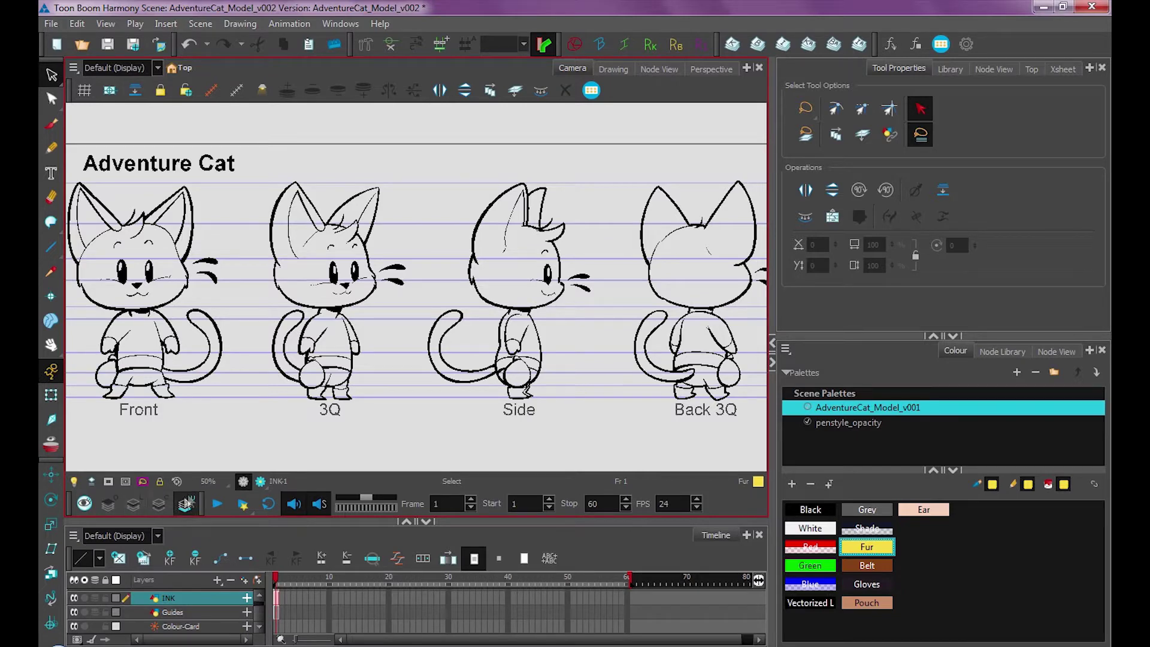
pyautogui.click(136, 504)
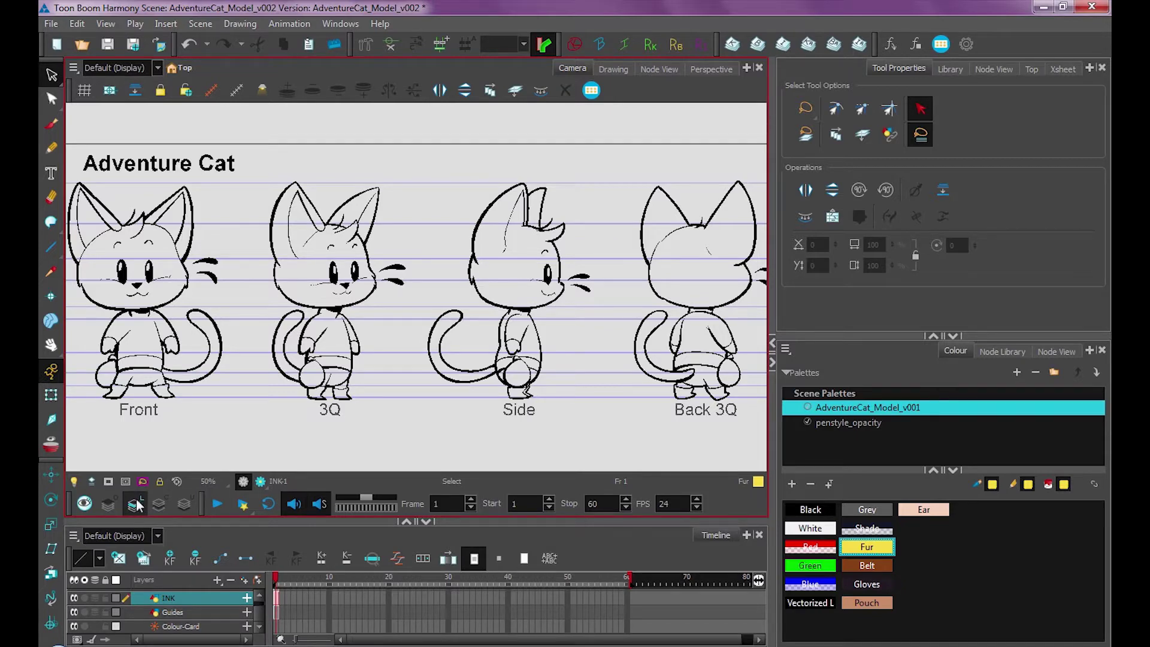
pyautogui.click(159, 501)
# Make Line Art the current layer, select all its strokes and create Colour Art from the Line Art.
pyautogui.click(136, 504)
pyautogui.hotkey('ctrl', 'a')
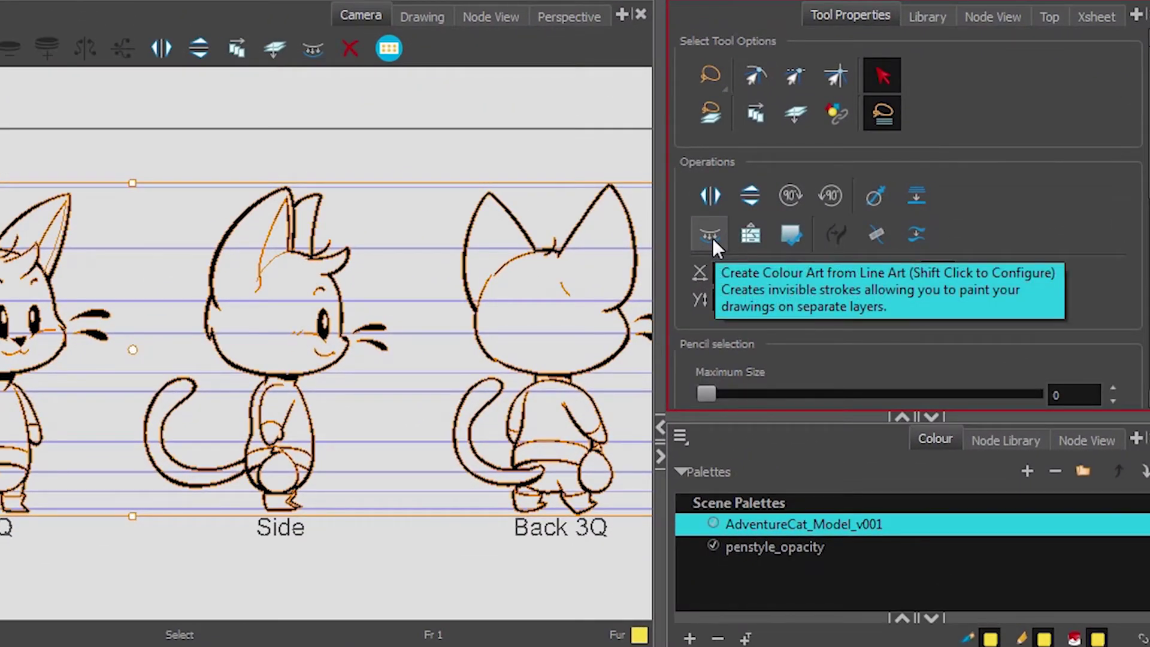
pyautogui.click(709, 235)
pyautogui.click(196, 403)
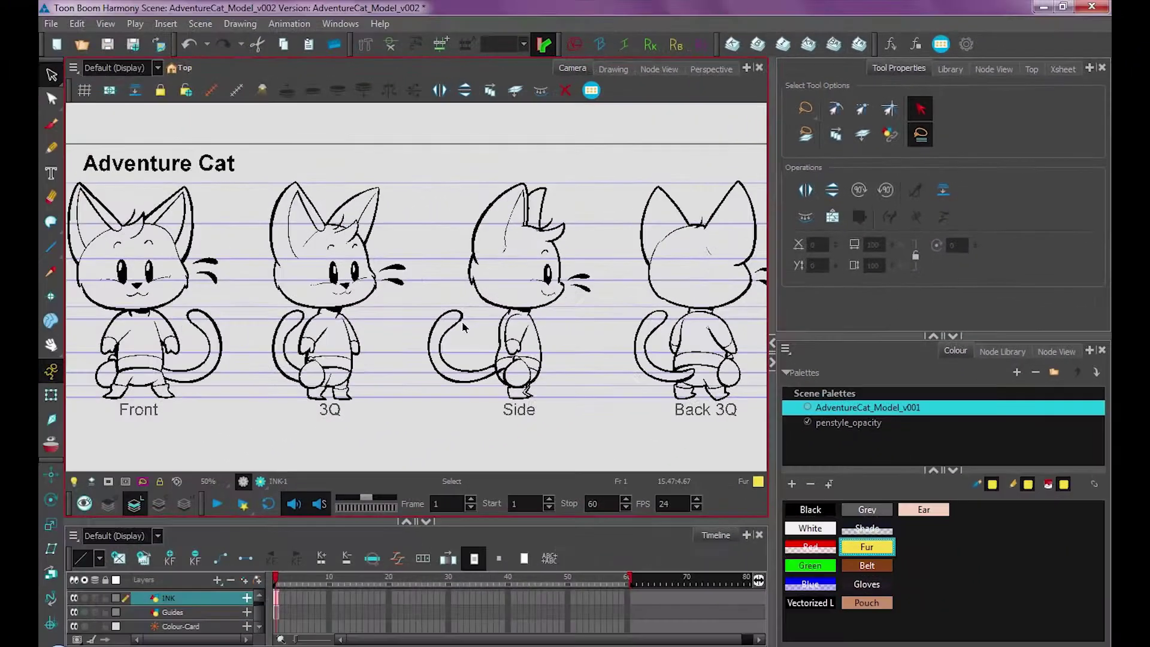
# Make Colour Art the current layer, examine its invisible strokes on the front and 3Q cats, and open the drawing in the Drawing view.
pyautogui.click(161, 507)
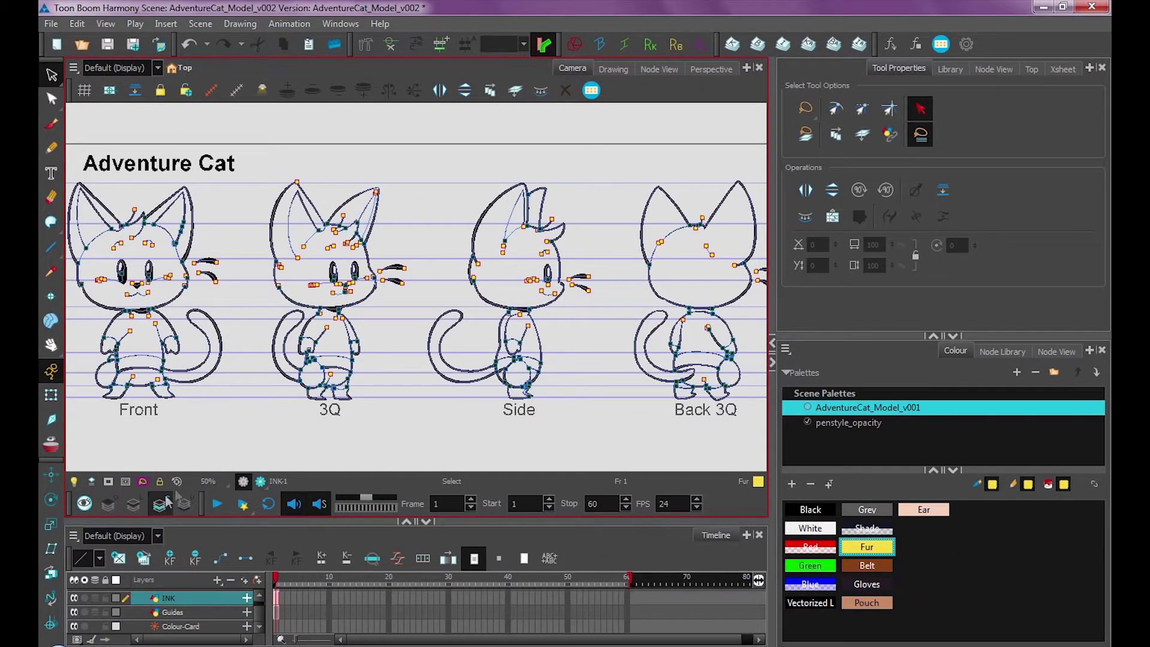
pyautogui.scroll(2, 282, 287)
pyautogui.scroll(4, 297, 289)
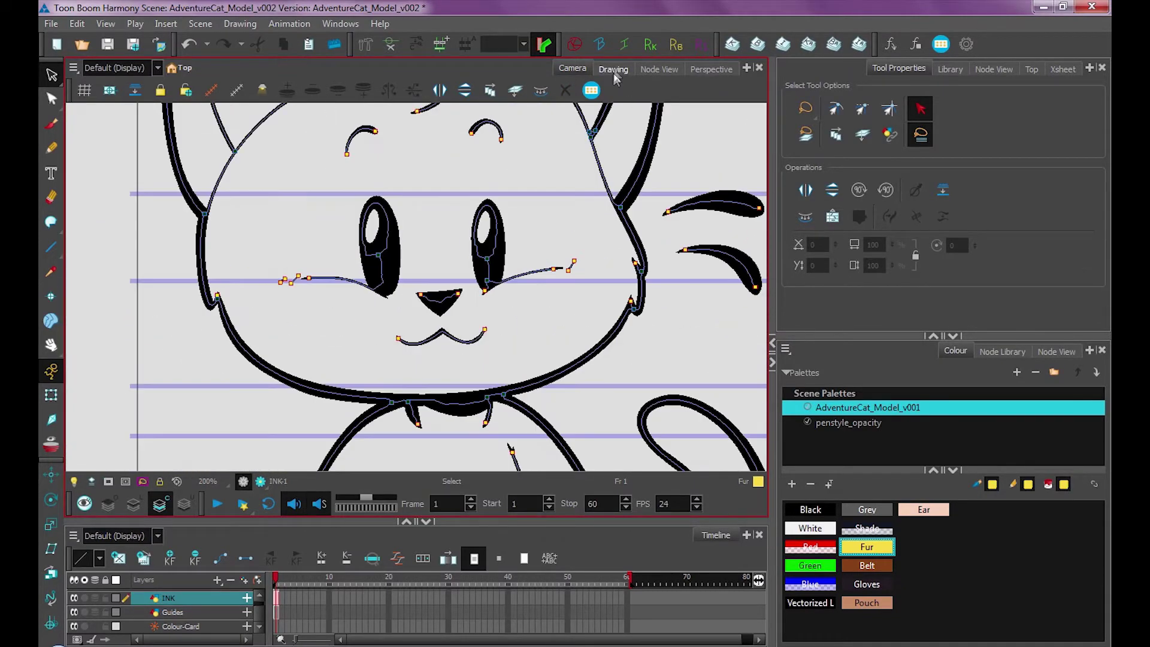
pyautogui.scroll(-3, 595, 278)
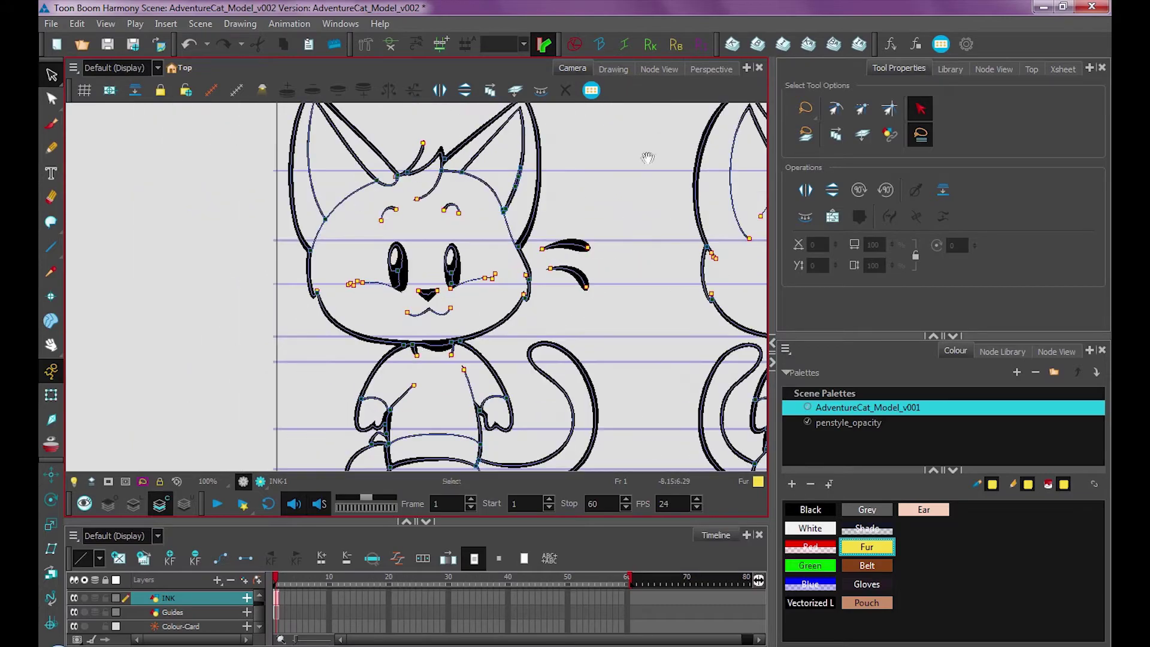
pyautogui.moveTo(647, 159); pyautogui.dragTo(586, 195)
pyautogui.scroll(-2, 557, 254)
pyautogui.moveTo(529, 315); pyautogui.dragTo(507, 267)
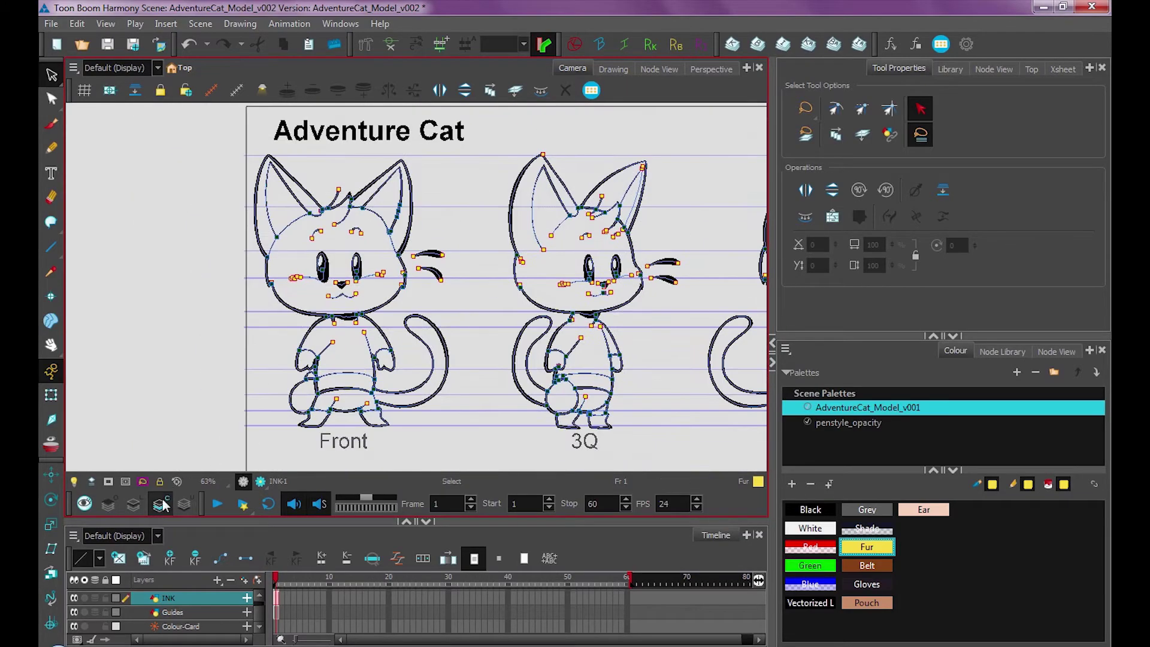
pyautogui.click(611, 69)
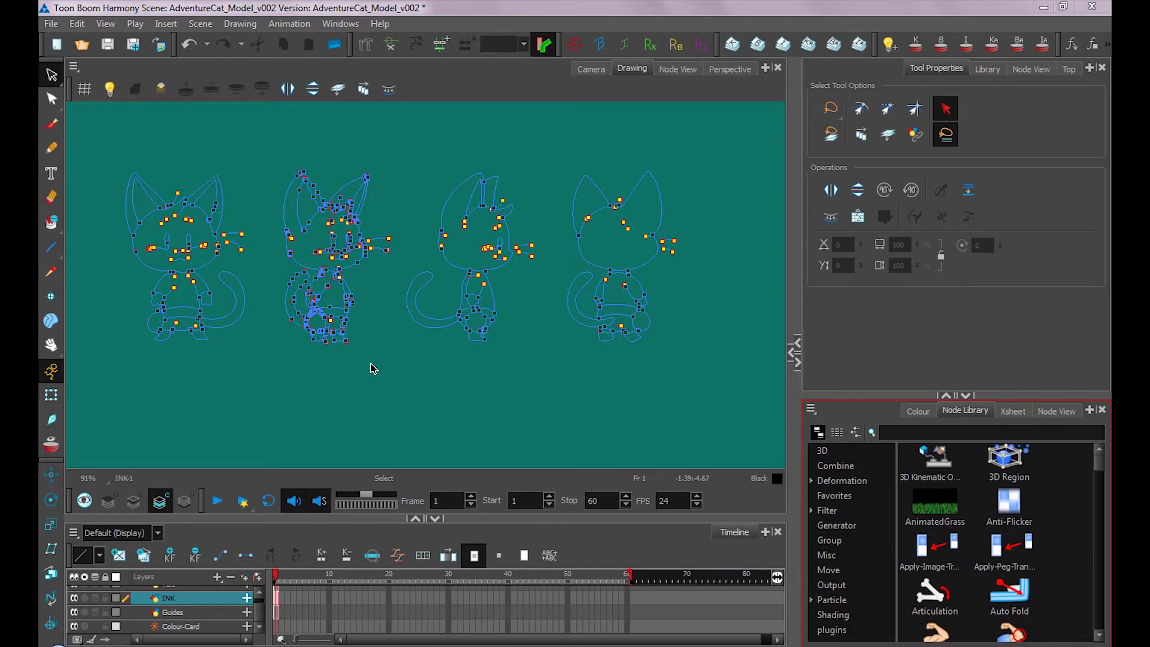
# Review the Drawing view's Background colour in the general preferences' colour settings and accept it.
pyautogui.click(77, 23)
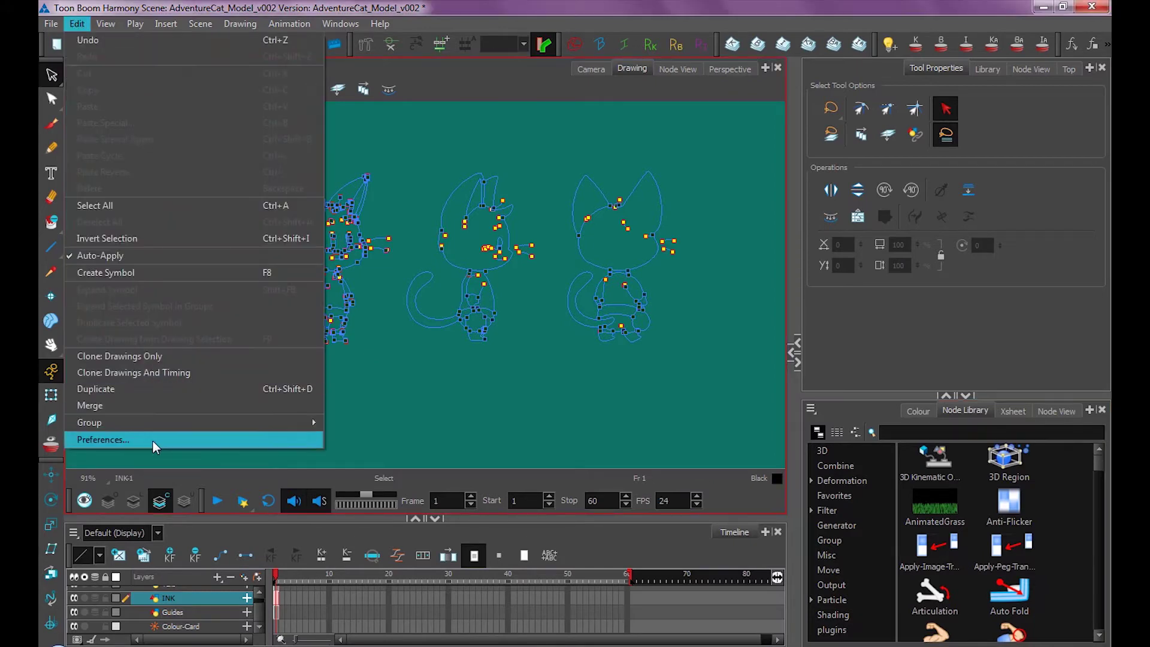
pyautogui.click(152, 440)
pyautogui.click(304, 90)
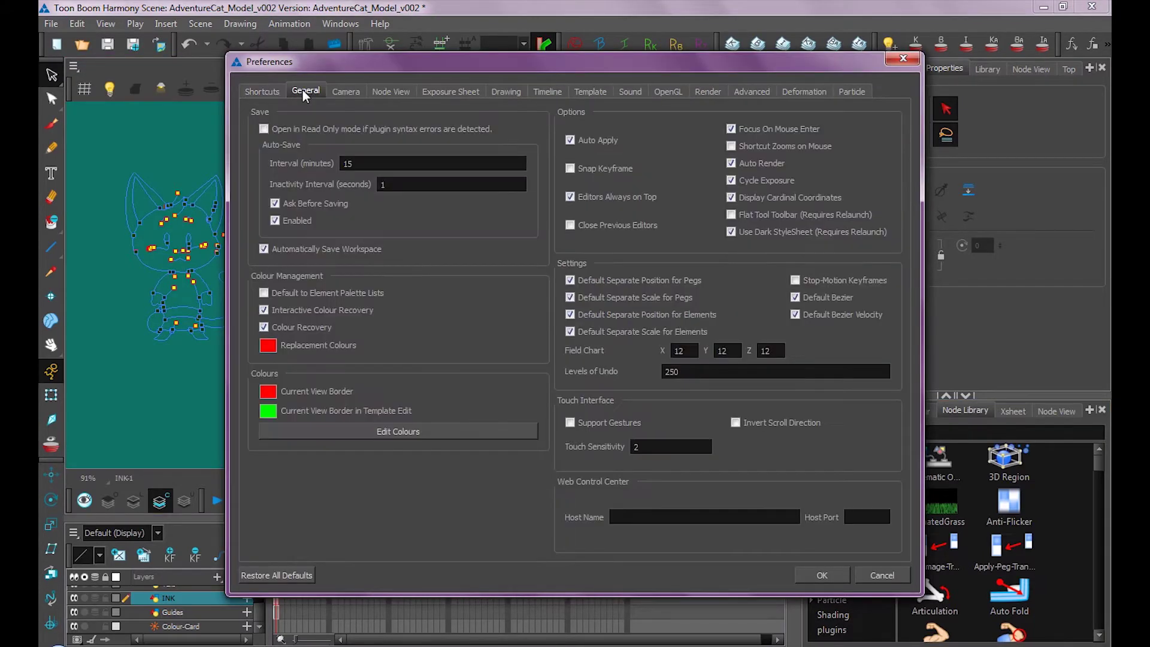
pyautogui.click(396, 433)
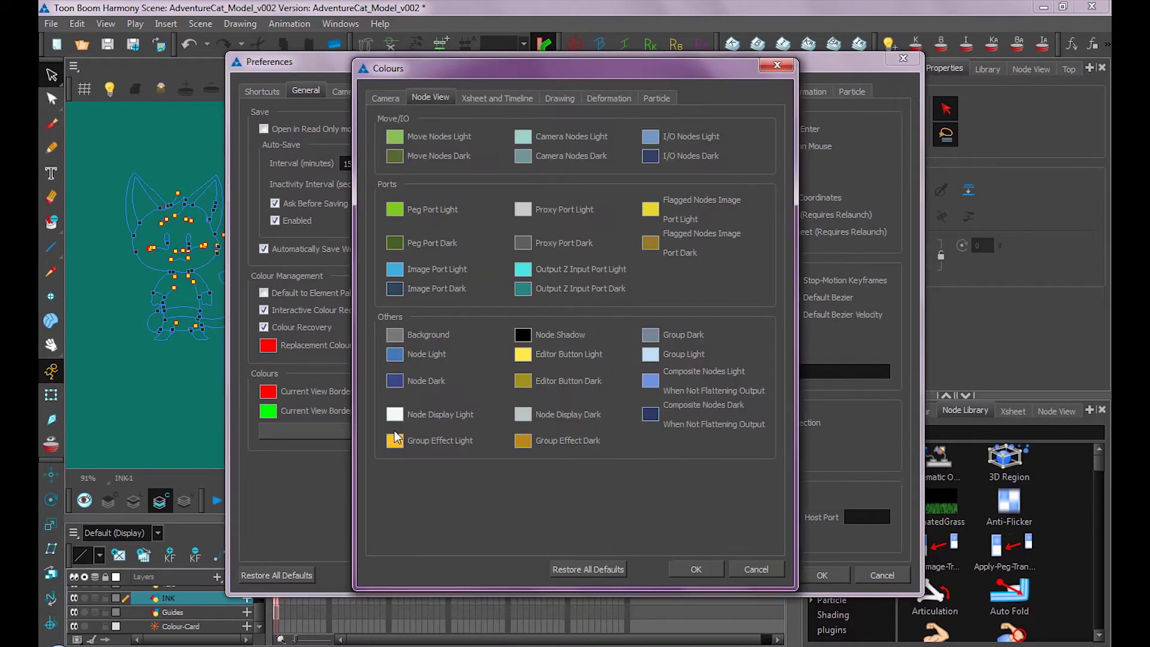
pyautogui.click(558, 99)
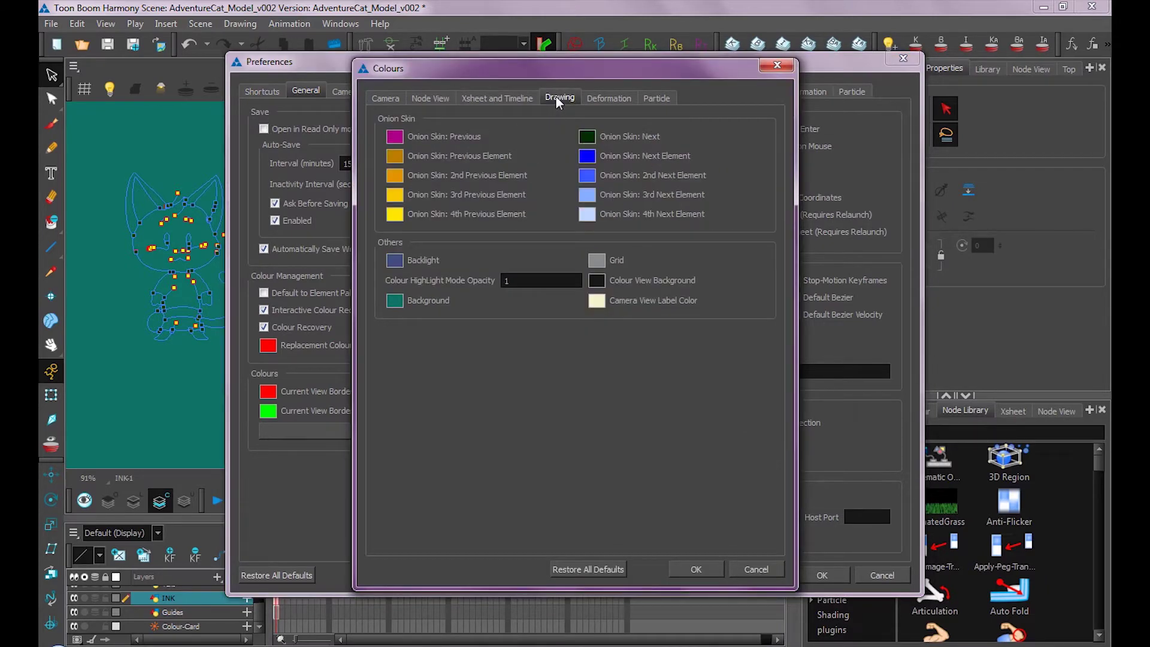
pyautogui.click(394, 301)
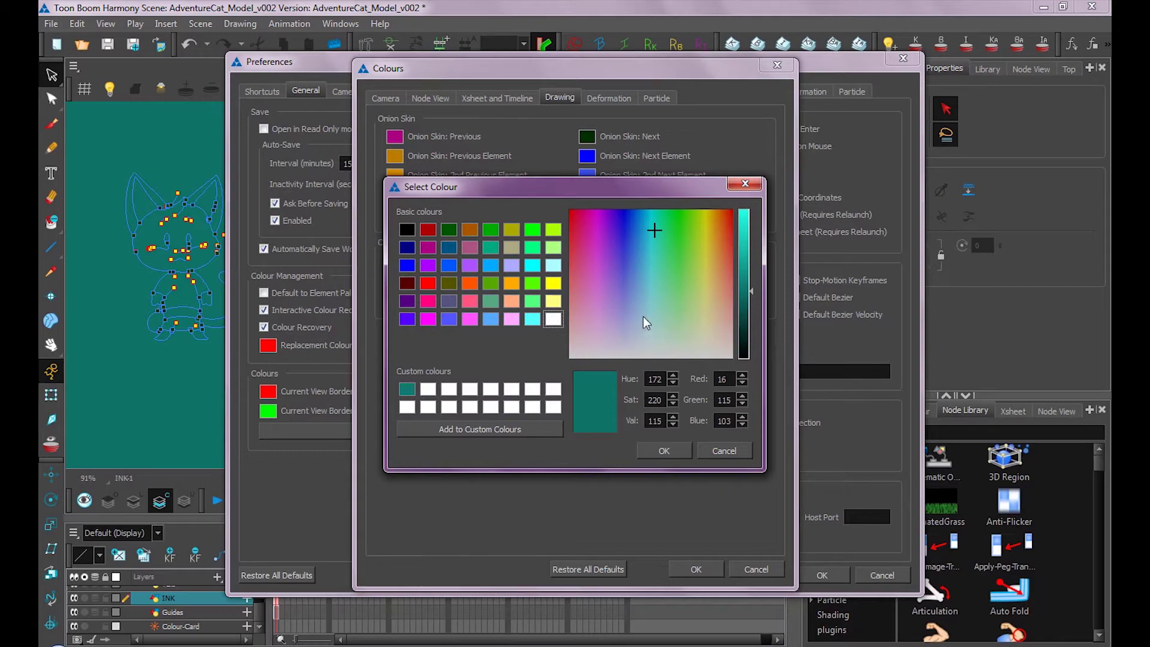
pyautogui.click(657, 453)
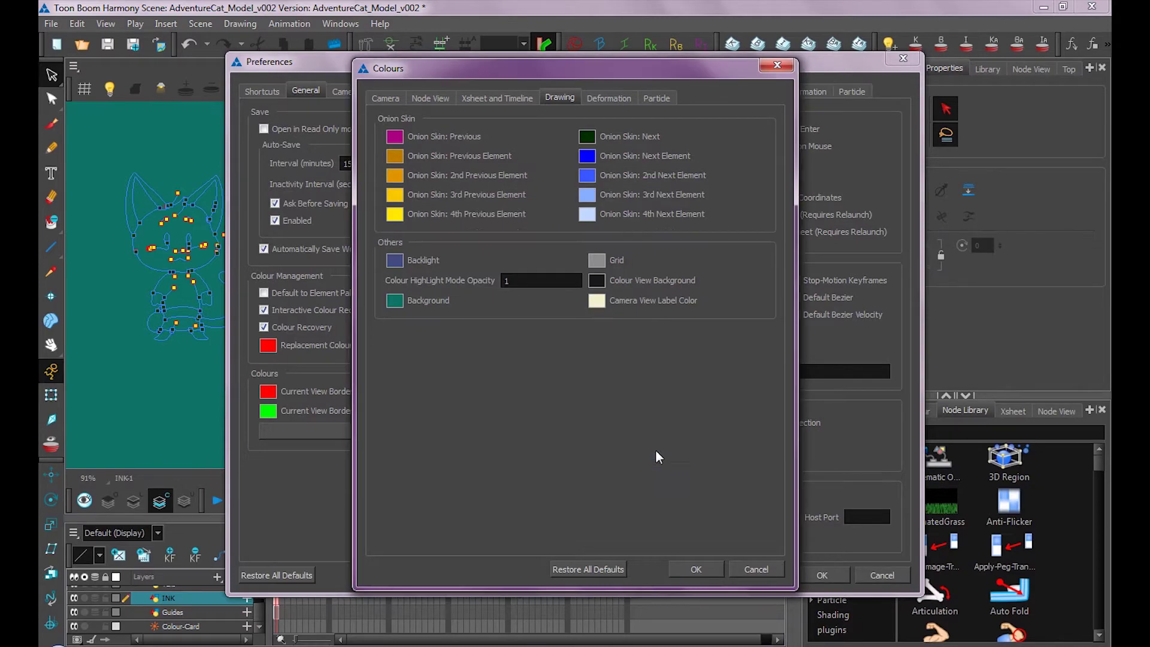
pyautogui.click(701, 569)
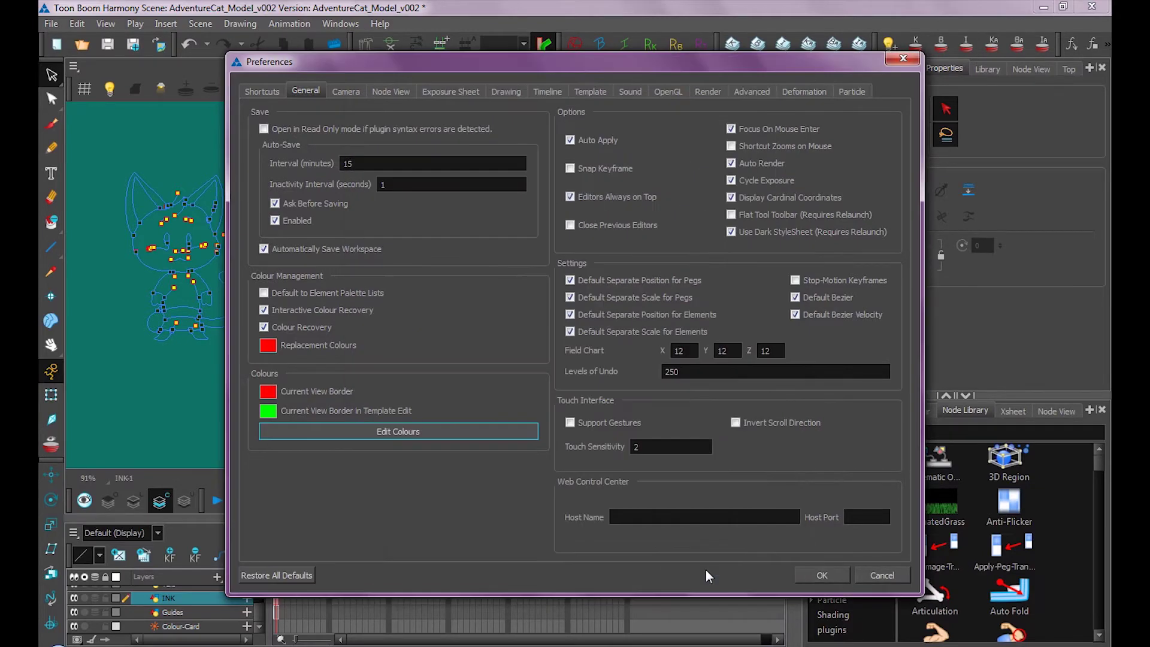
pyautogui.click(822, 575)
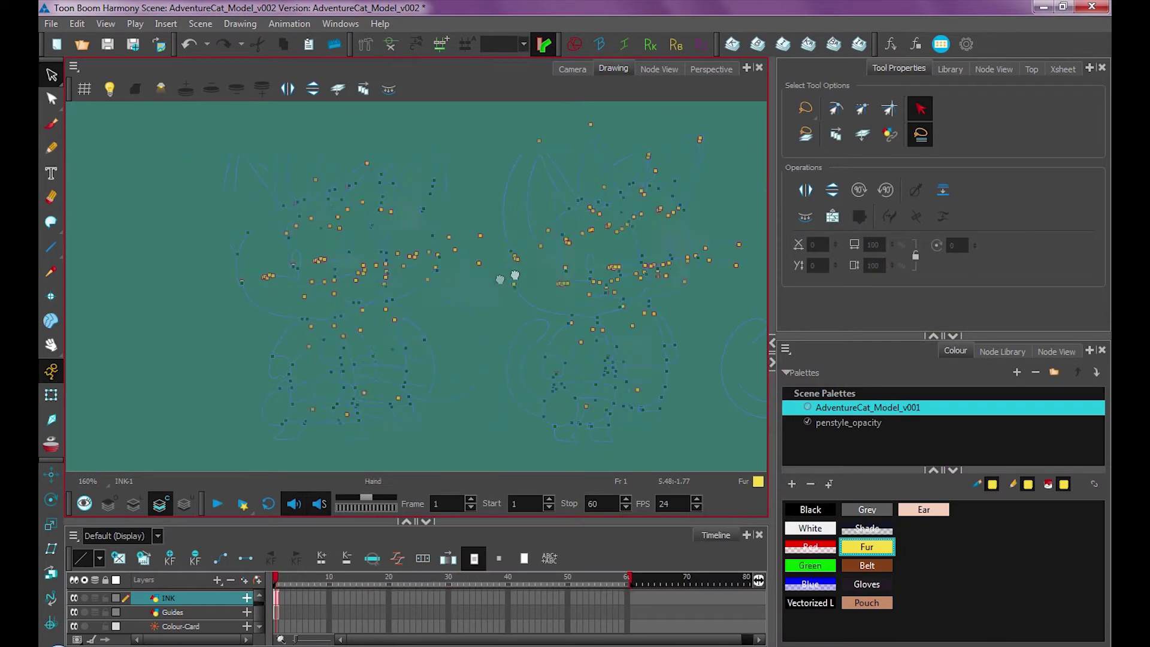
# Compare the cat drawings with all art layers previewed together, Line Art alone and Colour Art alone.
pyautogui.moveTo(516, 275); pyautogui.dragTo(557, 264)
pyautogui.press('2')
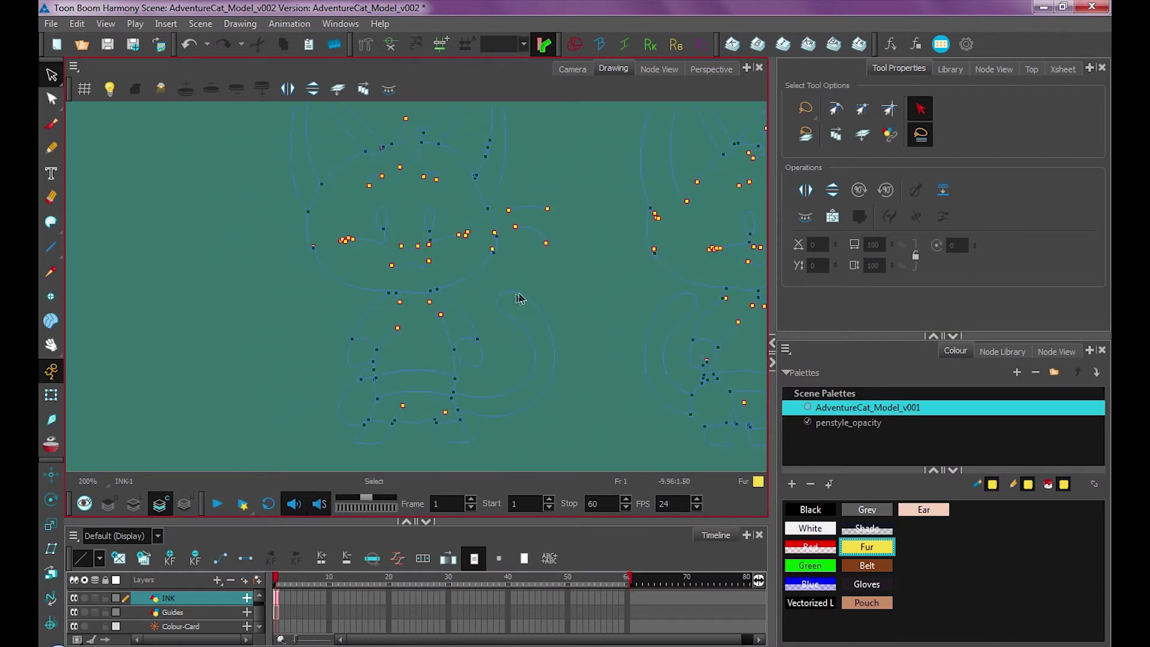
pyautogui.moveTo(637, 279)
pyautogui.mouseDown()
pyautogui.moveTo(421, 315)
pyautogui.moveTo(559, 326)
pyautogui.moveTo(372, 365)
pyautogui.moveTo(282, 367)
pyautogui.moveTo(621, 357)
pyautogui.mouseUp()
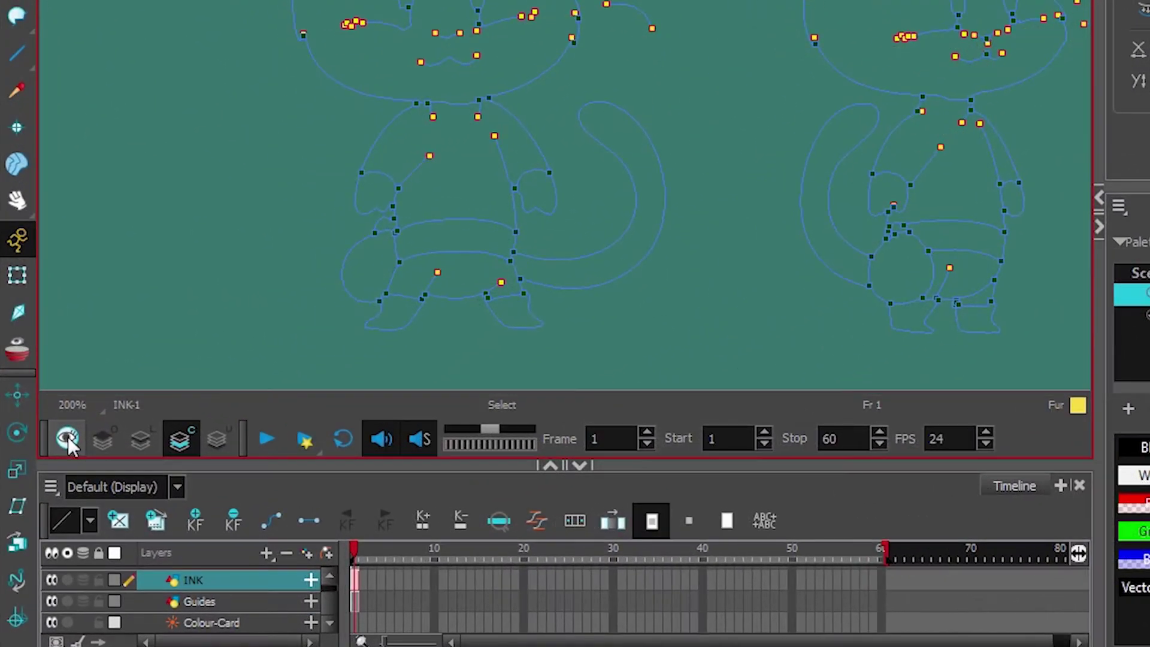
pyautogui.click(74, 460)
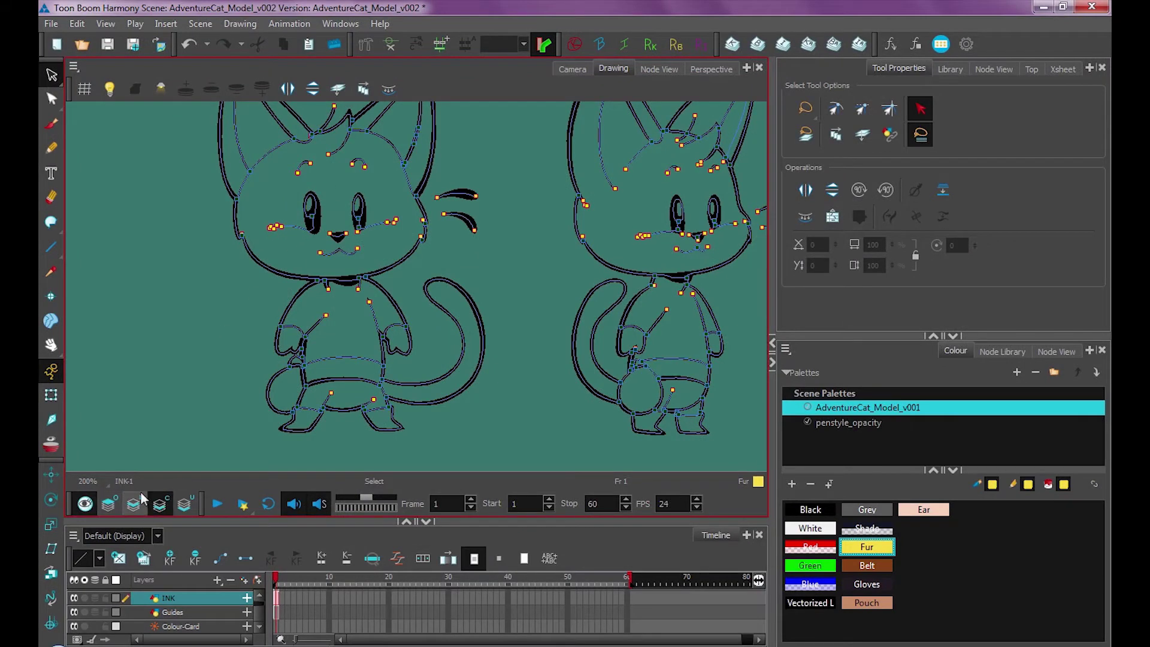
pyautogui.click(84, 505)
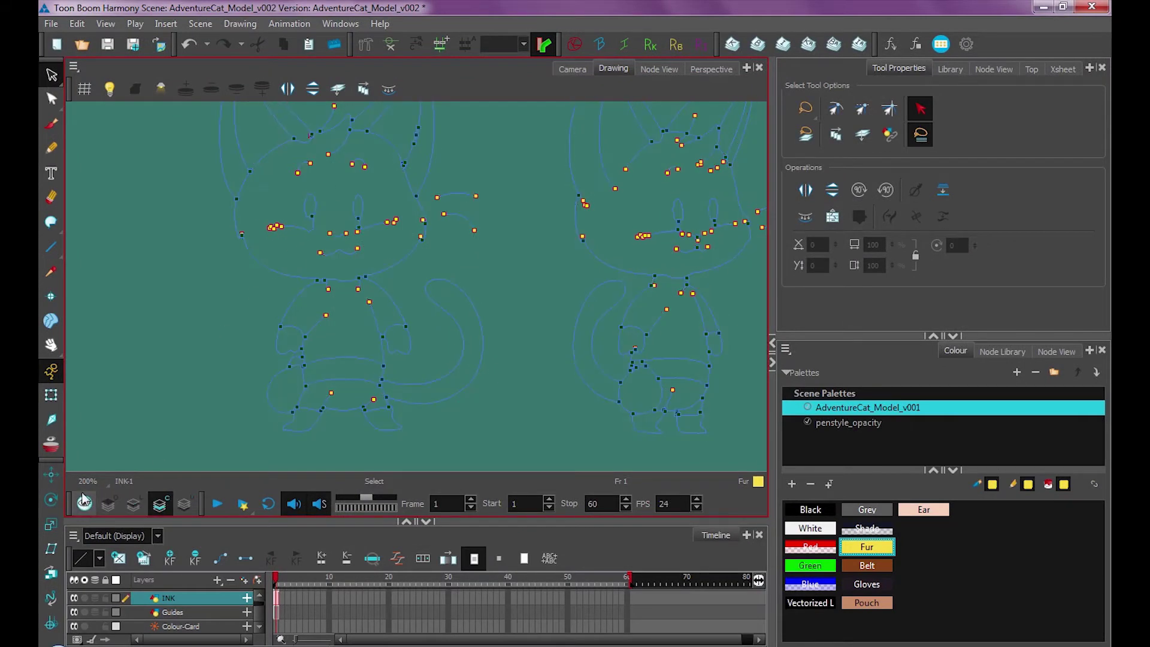
pyautogui.click(135, 505)
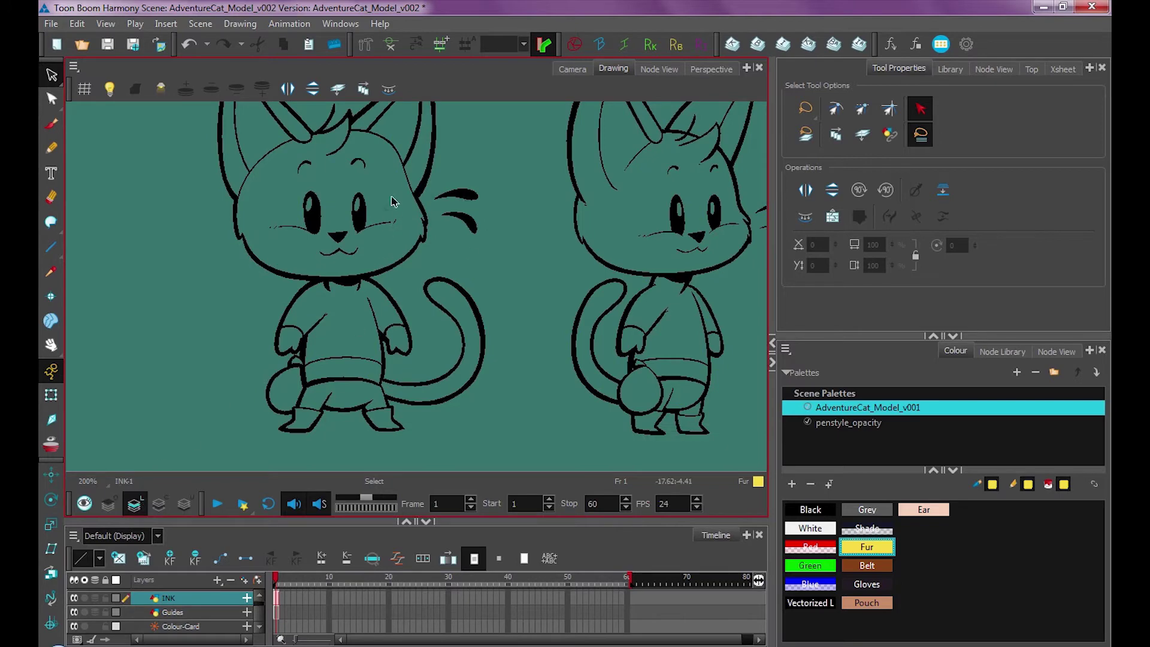
pyautogui.press('l')
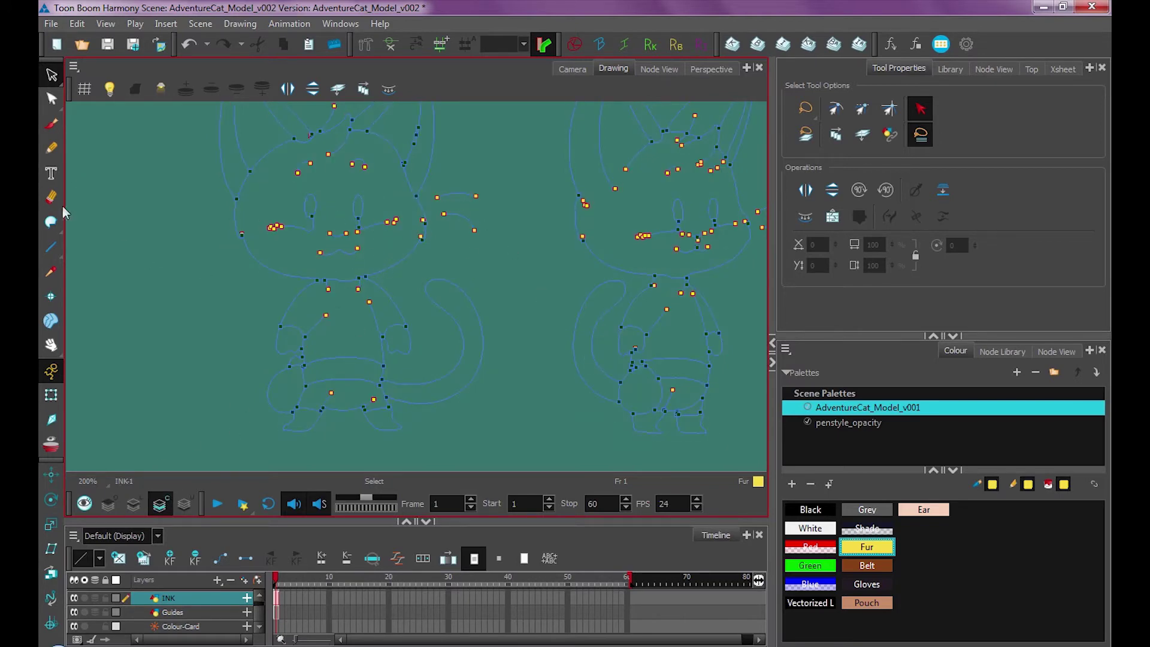
# Fill all four cat poses on the Colour Art layer with the Fur colour using the Paint tool.
pyautogui.scroll(4, 444, 228)
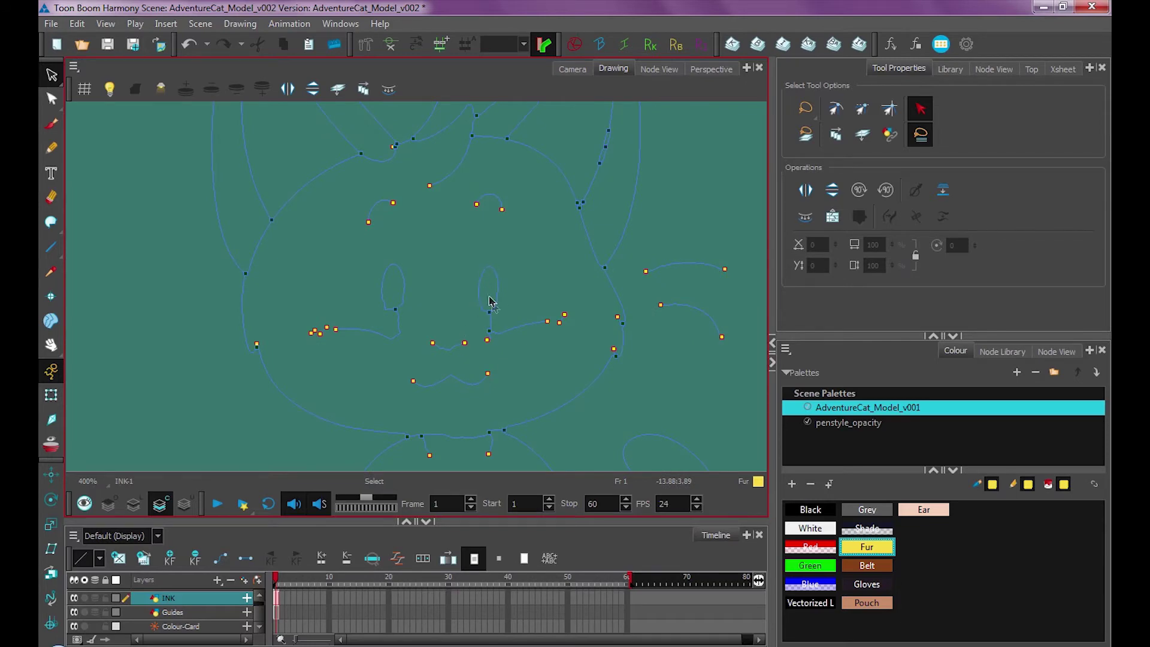
pyautogui.press('1')
pyautogui.press('1')
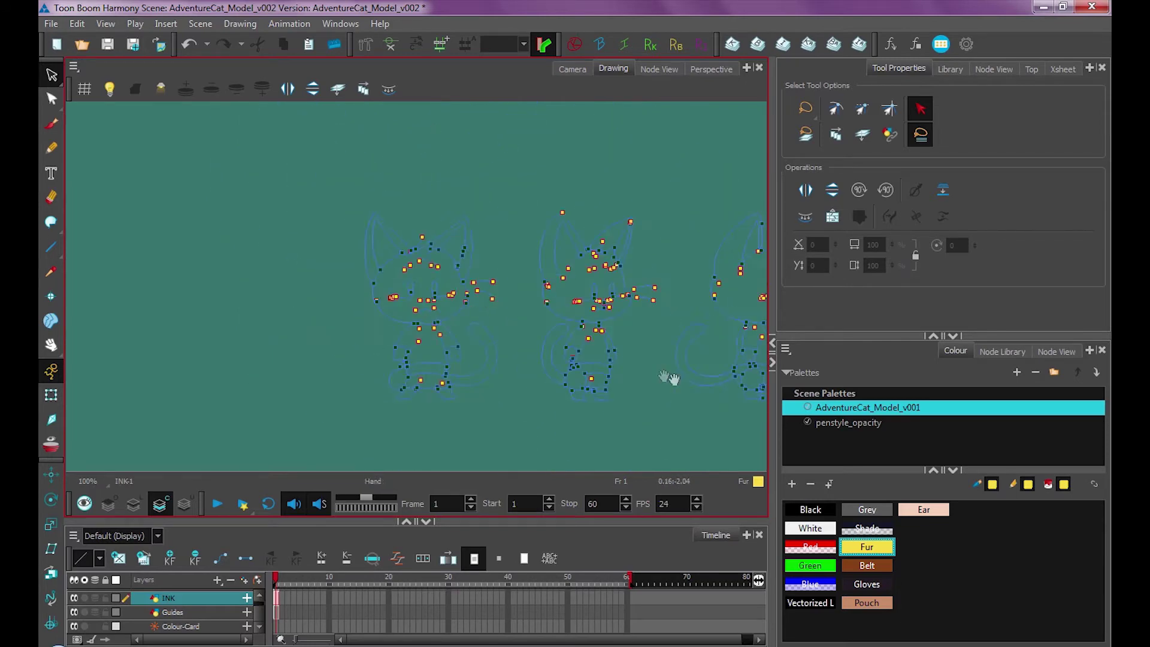
pyautogui.moveTo(671, 378); pyautogui.dragTo(459, 388)
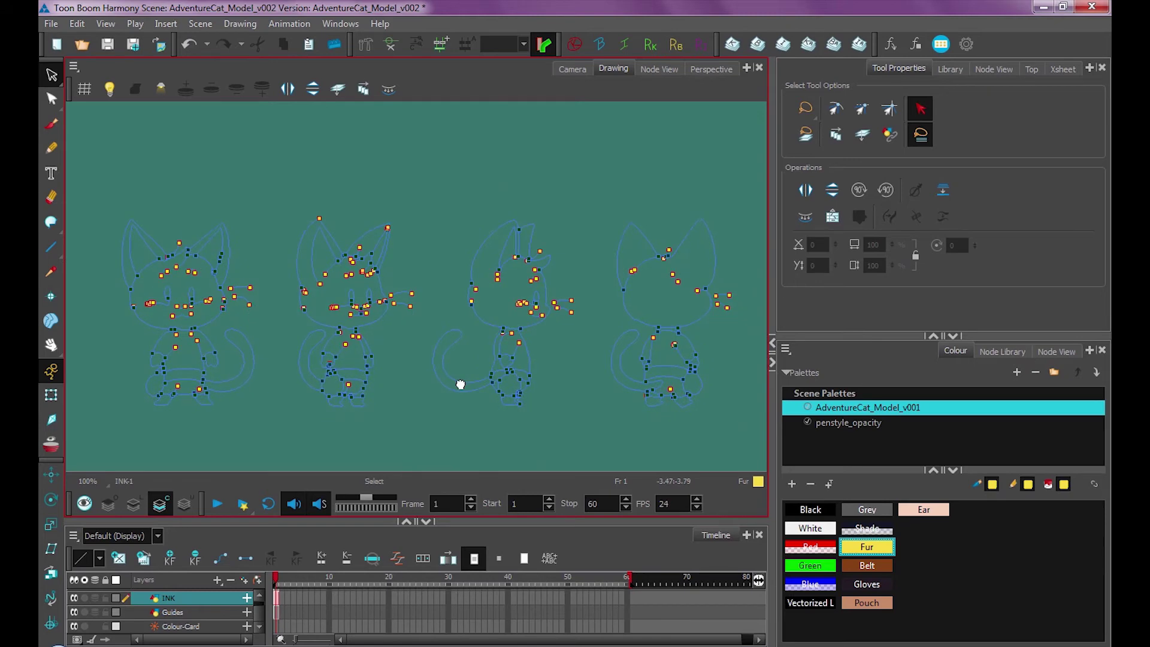
pyautogui.click(52, 226)
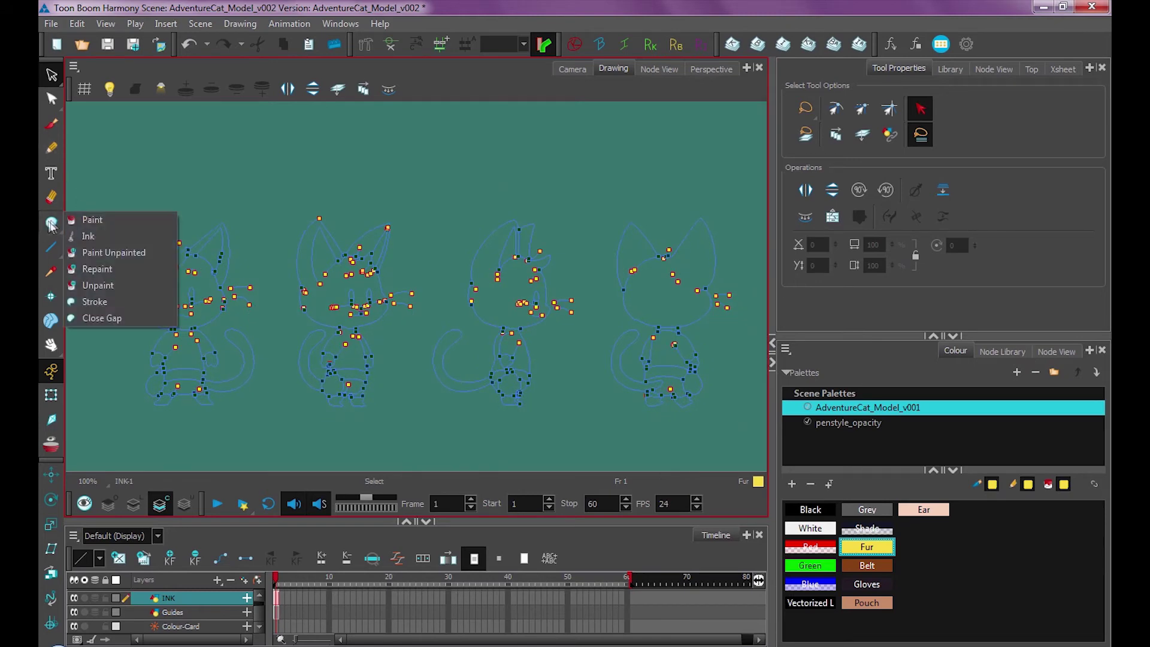
pyautogui.click(119, 253)
pyautogui.click(51, 223)
pyautogui.click(89, 221)
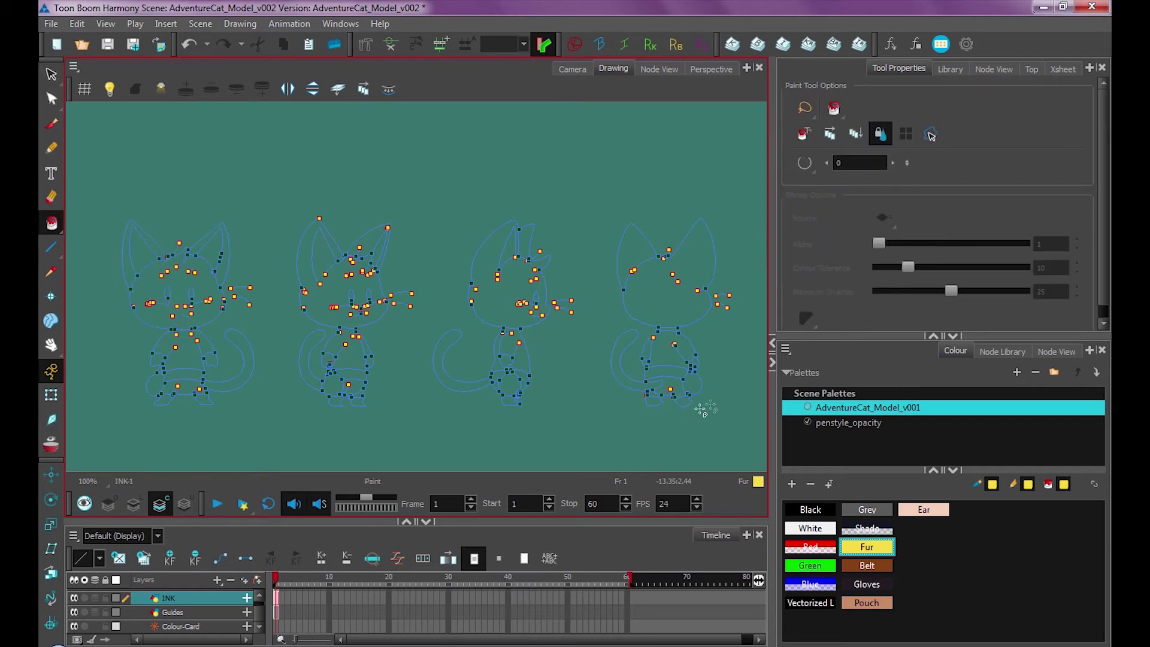
pyautogui.click(875, 552)
pyautogui.moveTo(470, 431)
pyautogui.mouseDown()
pyautogui.moveTo(787, 393)
pyautogui.moveTo(419, 104)
pyautogui.moveTo(294, 448)
pyautogui.moveTo(497, 456)
pyautogui.mouseUp()
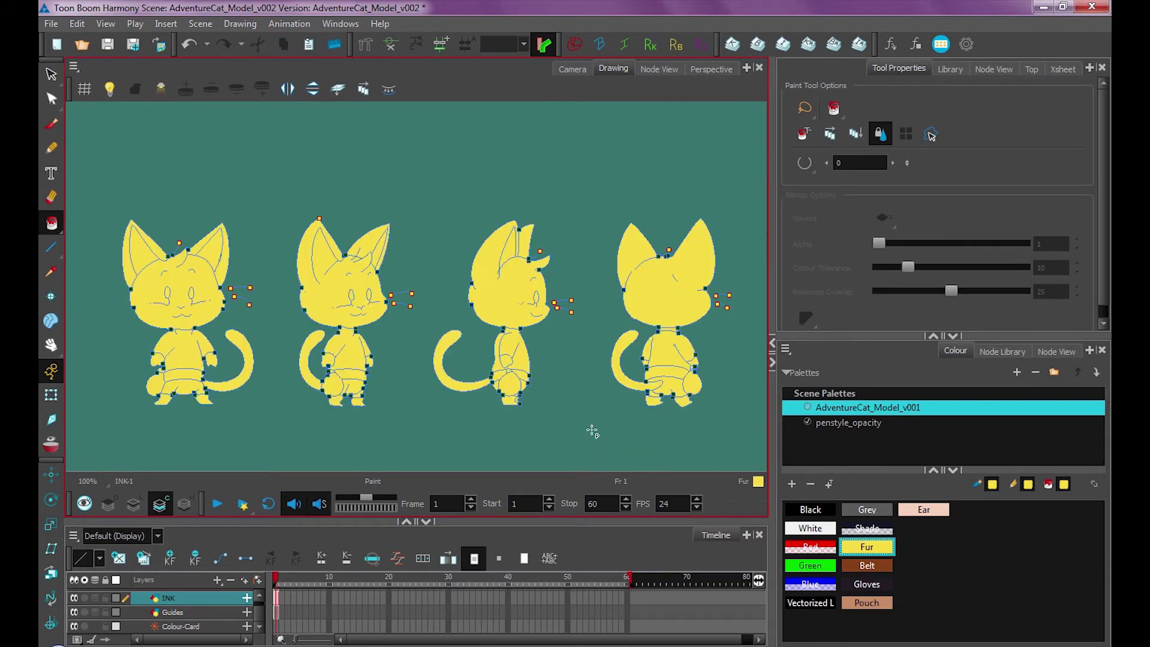
# Choose the Belt colour and activate the Close Gap tool for the front cat's inner ear outline.
pyautogui.click(867, 566)
pyautogui.scroll(3, 427, 305)
pyautogui.moveTo(255, 253)
pyautogui.mouseDown()
pyautogui.moveTo(564, 255)
pyautogui.moveTo(550, 281)
pyautogui.moveTo(397, 364)
pyautogui.mouseUp()
pyautogui.scroll(4, 460, 252)
pyautogui.scroll(1, 449, 331)
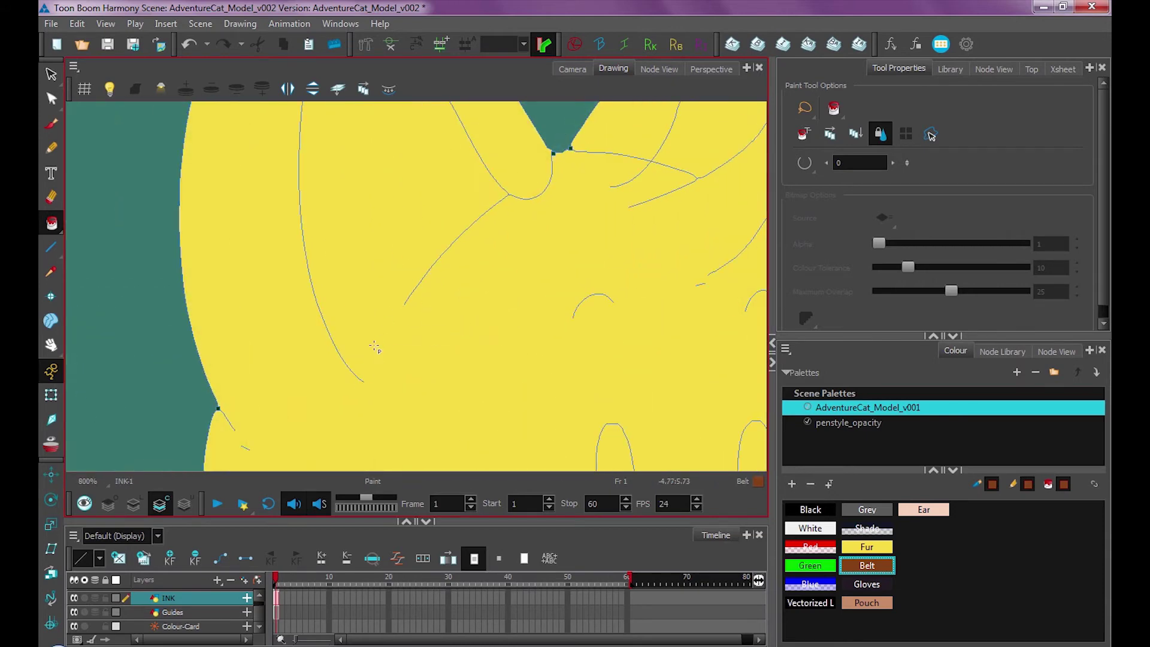
pyautogui.click(51, 223)
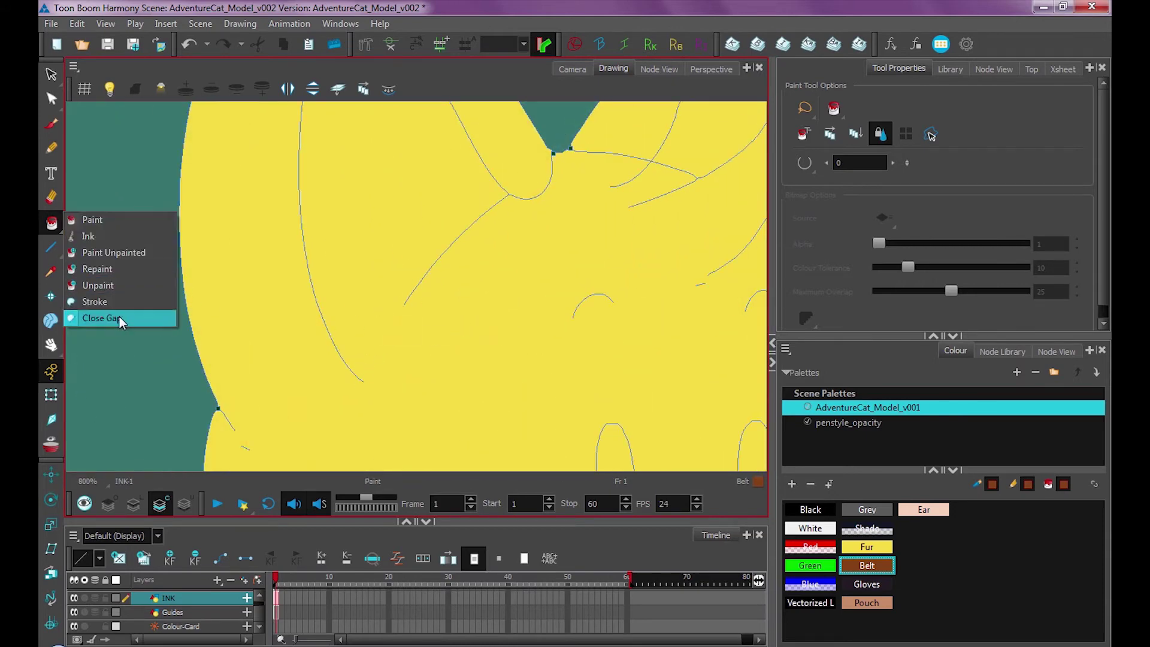
pyautogui.click(103, 319)
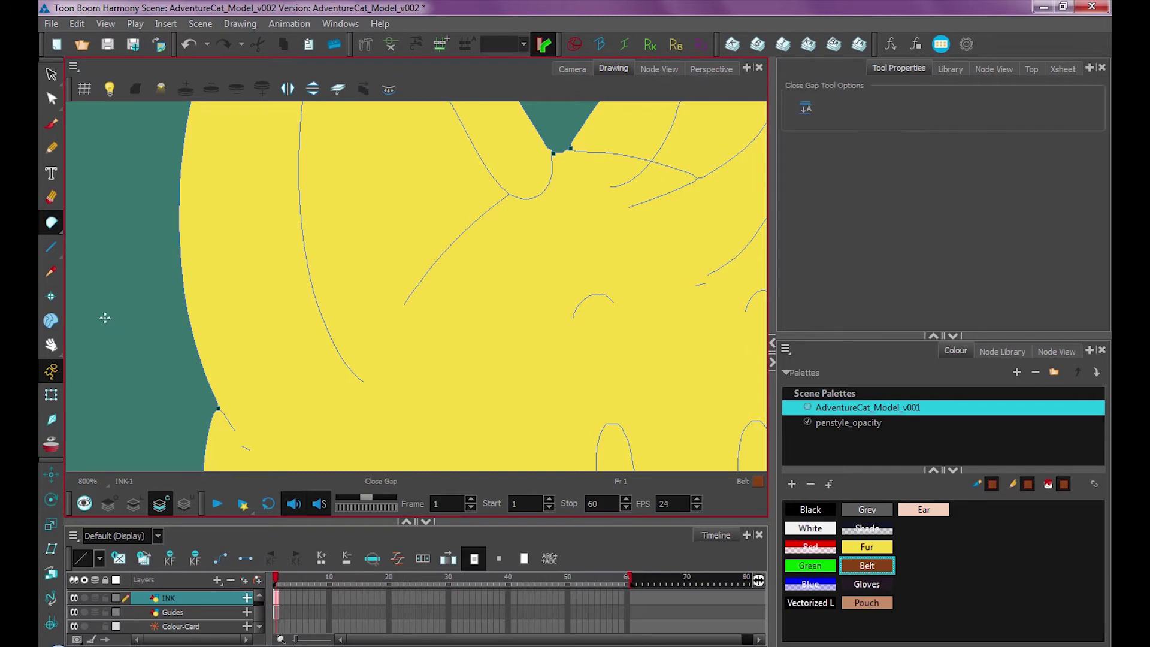
# Try a short curved stroke inside the front cat's ear with the Stroke tool, and return to Close Gap.
pyautogui.click(52, 223)
pyautogui.click(103, 302)
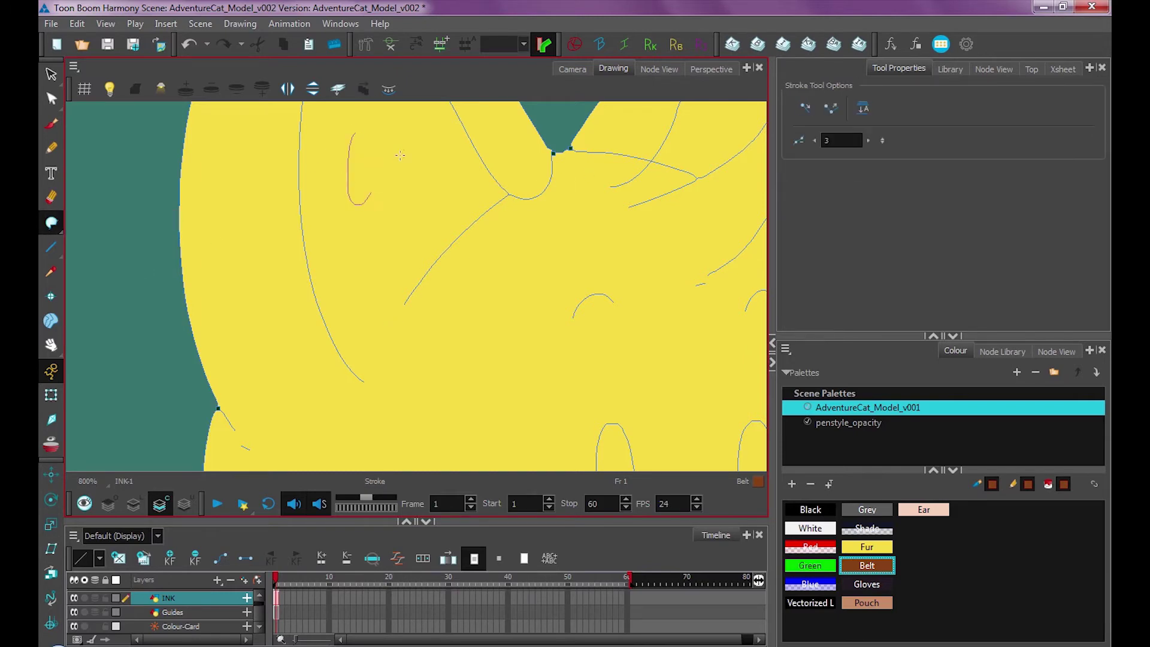
pyautogui.click(52, 223)
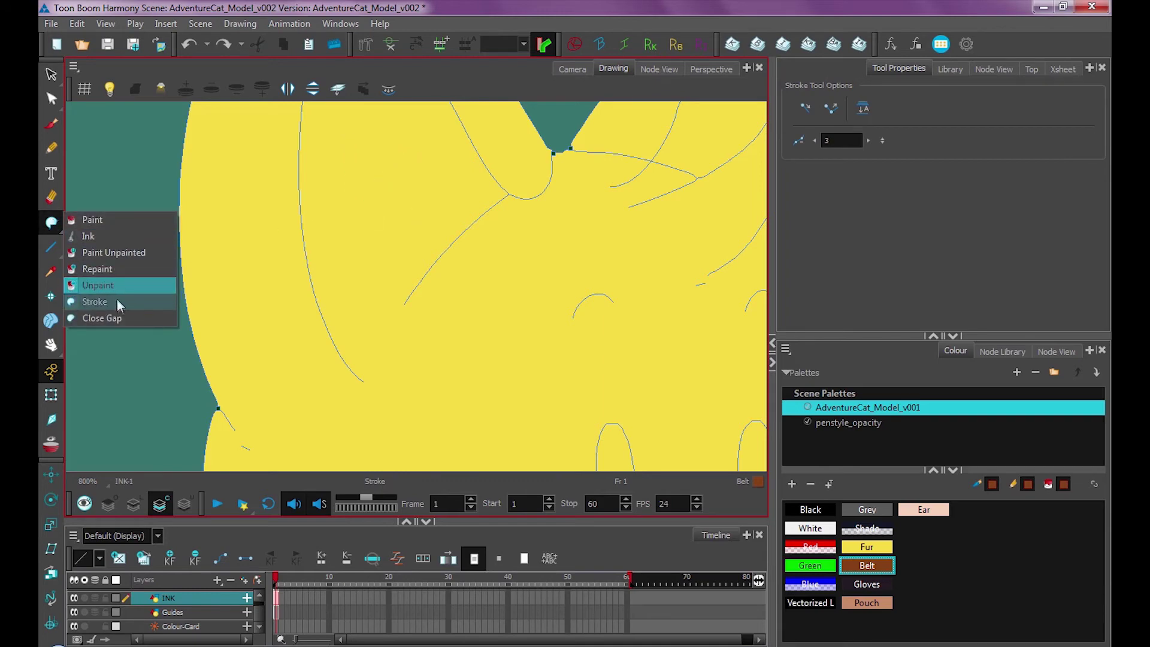
pyautogui.click(117, 320)
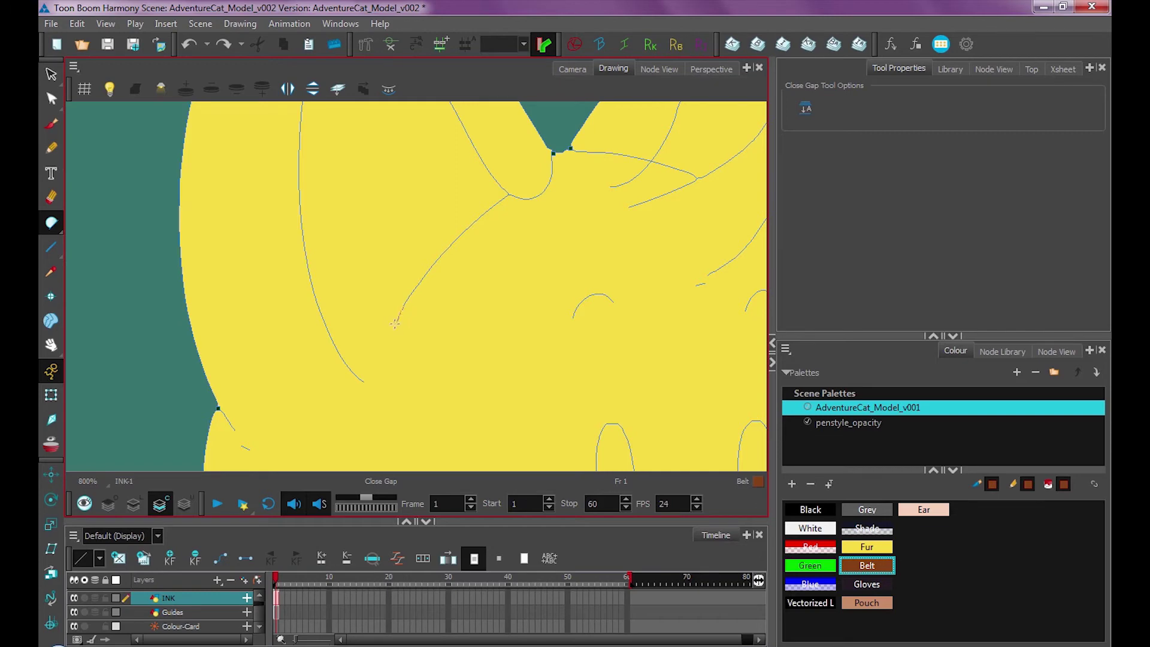
# Close the gap between the two lines at the base of the front cat's inner ear.
pyautogui.moveTo(368, 372); pyautogui.dragTo(366, 375)
pyautogui.hotkey('ctrl', 'z')
pyautogui.moveTo(363, 360); pyautogui.dragTo(356, 372)
# Fill both eyes of the front cat with White using the Paint tool.
pyautogui.moveTo(50, 222); pyautogui.dragTo(131, 223)
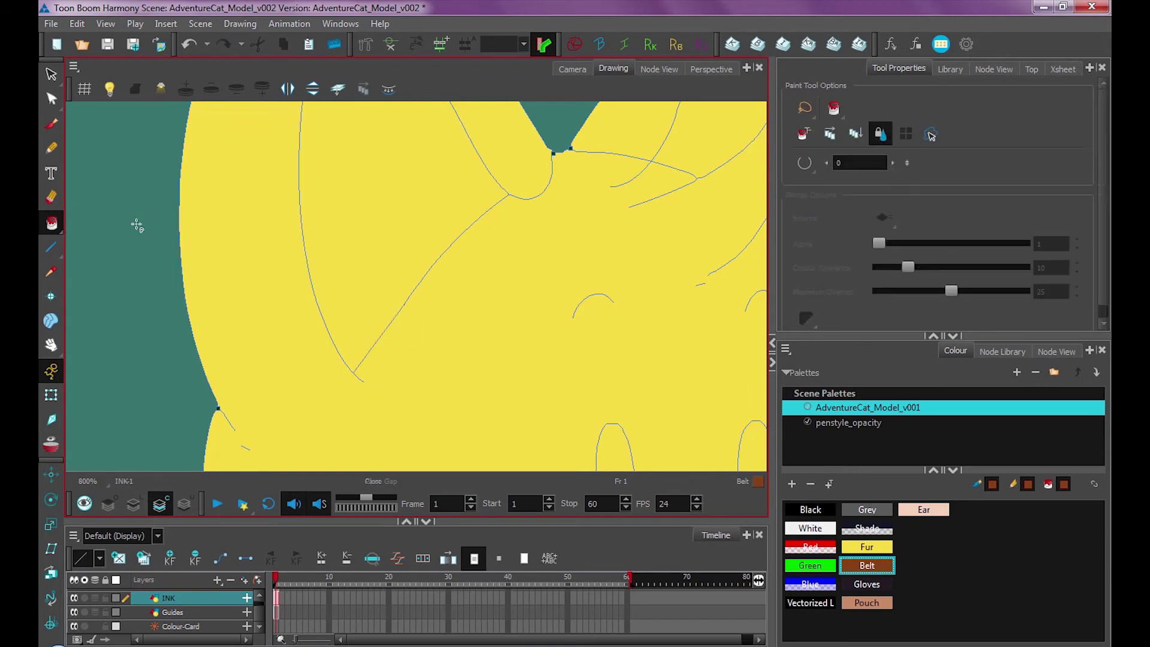
pyautogui.press('1')
pyautogui.press('1')
pyautogui.press('1')
pyautogui.press('1')
pyautogui.press('space')
pyautogui.moveTo(109, 375); pyautogui.dragTo(583, 318)
pyautogui.click(810, 528)
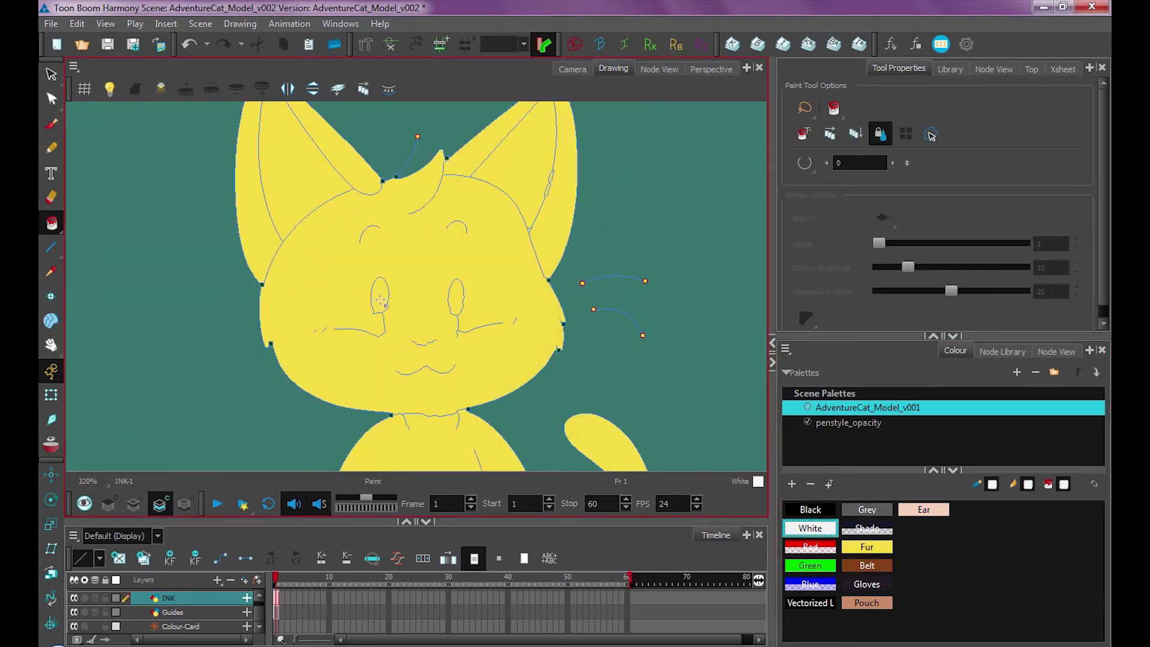
pyautogui.click(382, 296)
pyautogui.click(459, 297)
# Fill both inner ears of the front cat with the Ear colour.
pyautogui.click(924, 509)
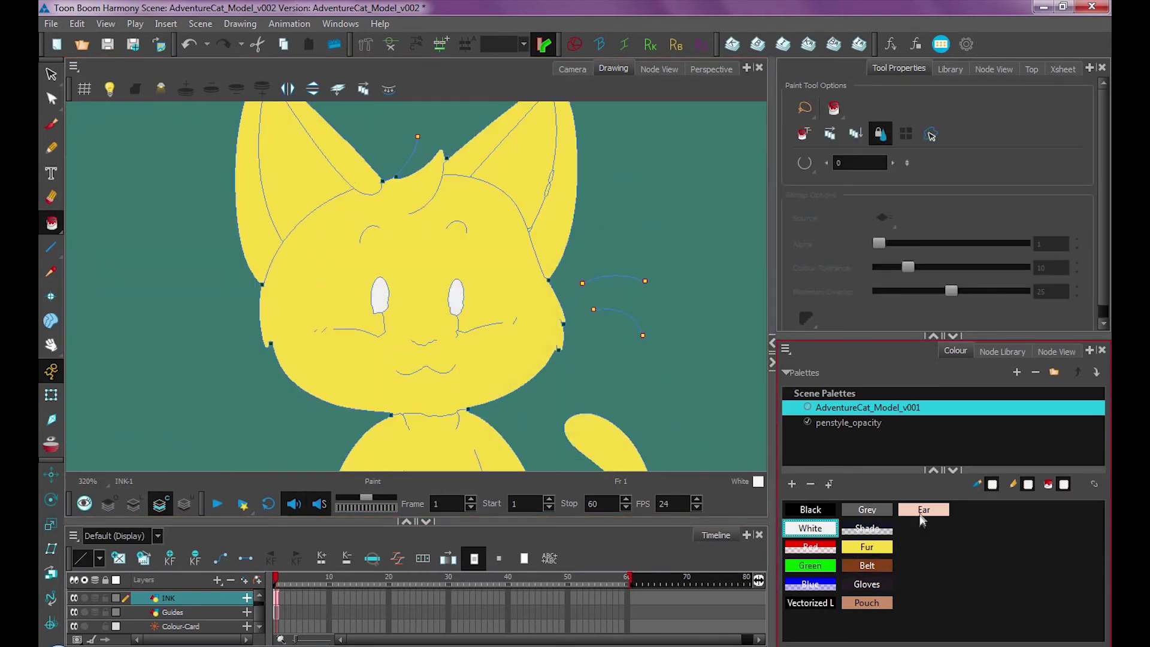
pyautogui.click(548, 190)
pyautogui.press('2')
pyautogui.click(279, 150)
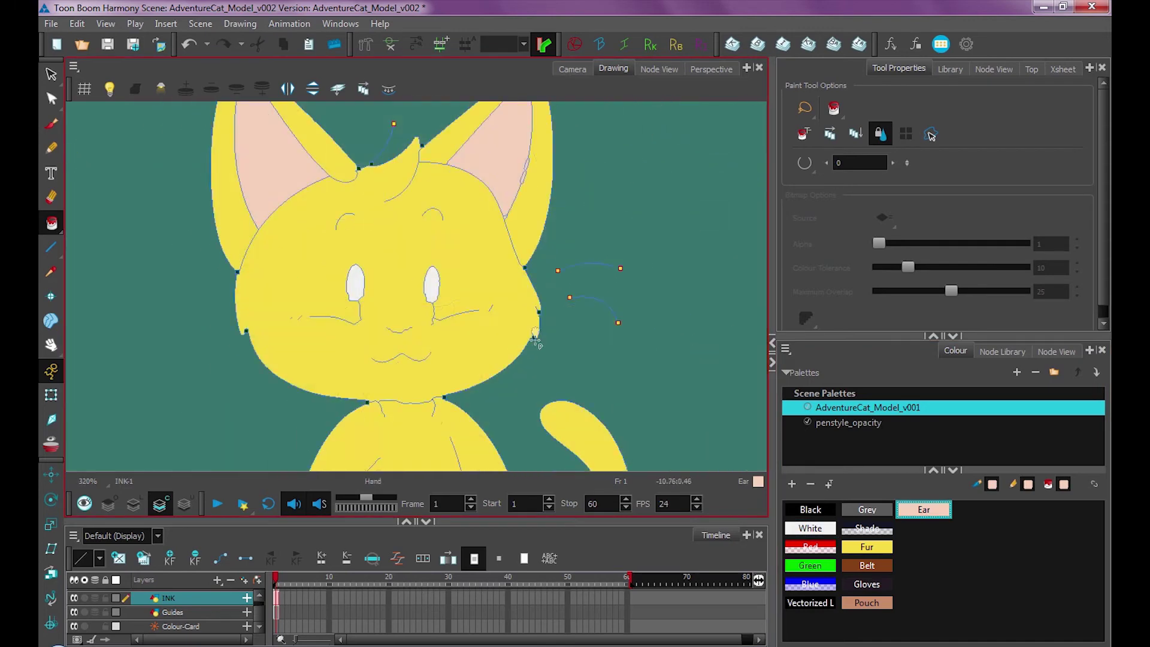
# Fill the front cat's belt with the Belt colour, undoing the misplaced fill.
pyautogui.moveTo(534, 339); pyautogui.dragTo(591, 175)
pyautogui.click(867, 565)
pyautogui.click(548, 345)
pyautogui.hotkey('ctrl', 'z')
pyautogui.click(440, 359)
# Fill the front cat's pouch and its top flap with the Pouch colour.
pyautogui.click(867, 603)
pyautogui.click(359, 362)
pyautogui.click(365, 346)
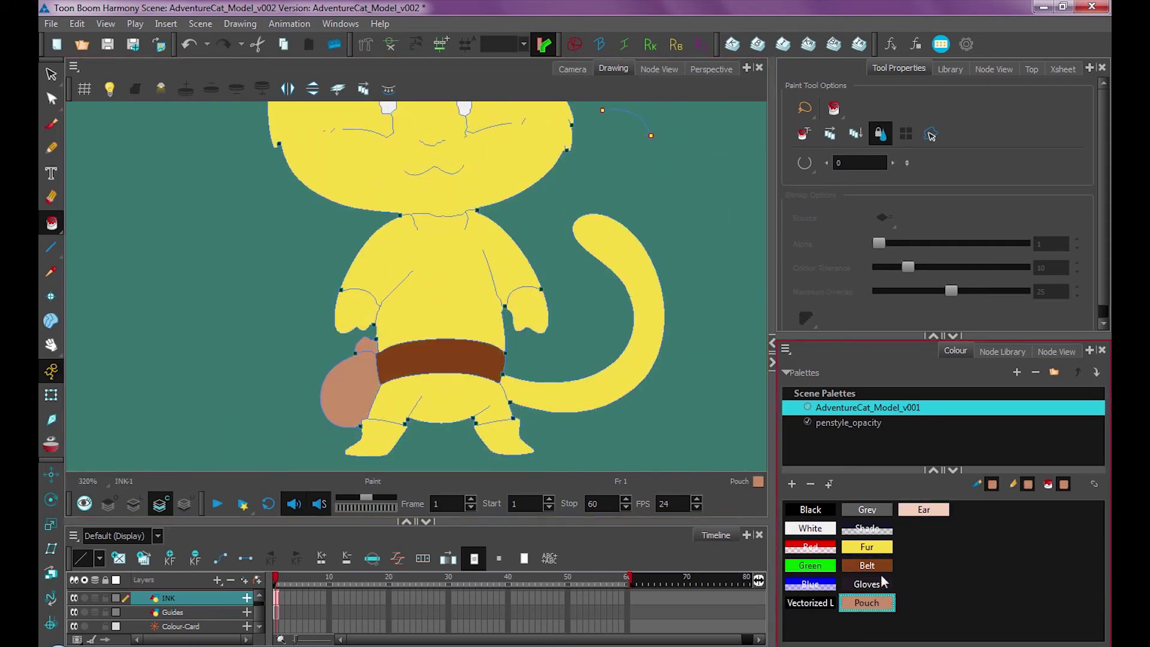
# Fill the front cat's boots and gloves with the Belt colour.
pyautogui.click(867, 566)
pyautogui.click(377, 438)
pyautogui.click(505, 431)
pyautogui.click(356, 309)
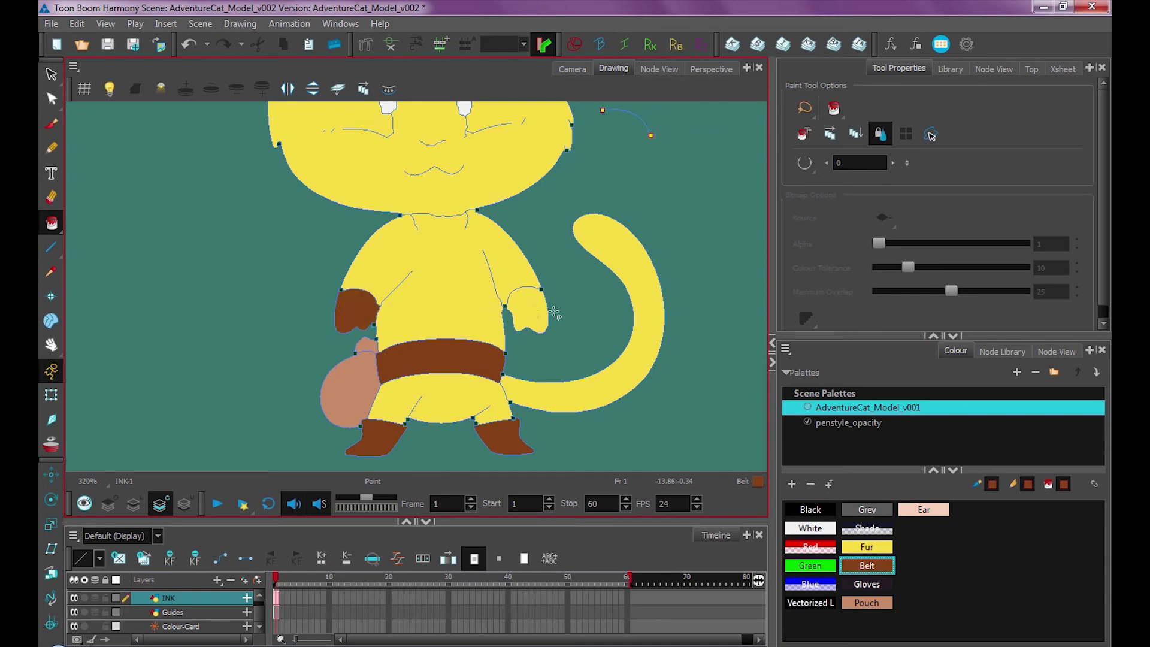
pyautogui.click(527, 308)
# Fill the belts of the 3Q, Side and Back 3Q cats with the Belt colour in the Camera view.
pyautogui.click(575, 69)
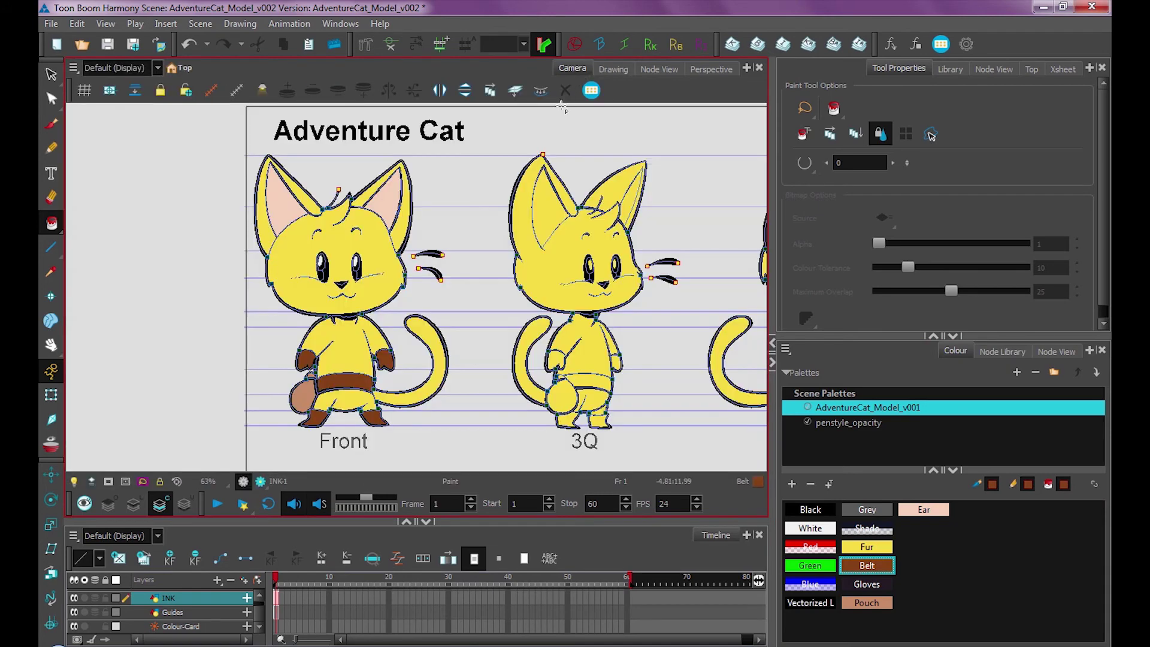
pyautogui.moveTo(621, 342); pyautogui.dragTo(520, 349)
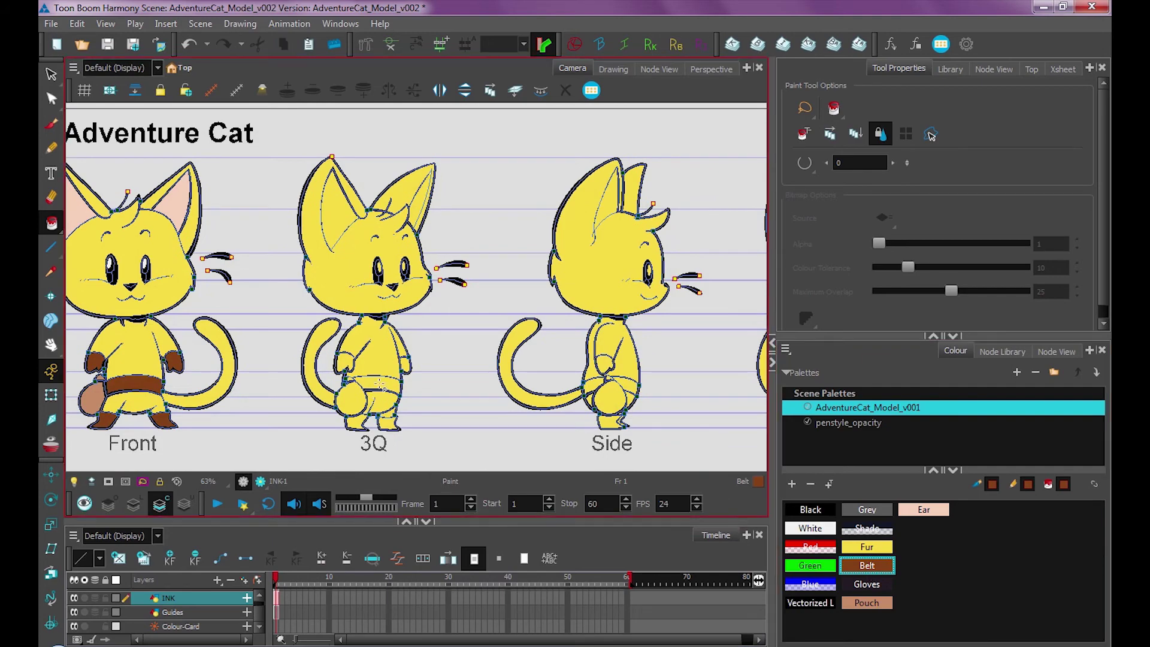
pyautogui.scroll(5, 379, 384)
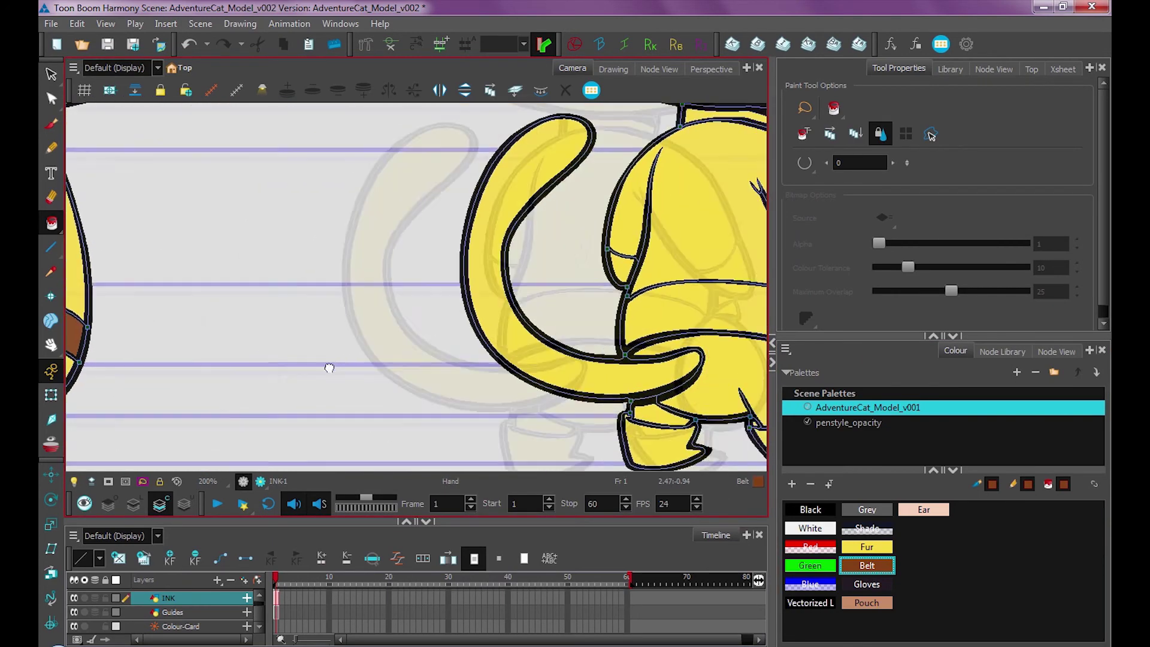
pyautogui.moveTo(328, 367); pyautogui.dragTo(138, 359)
pyautogui.click(560, 342)
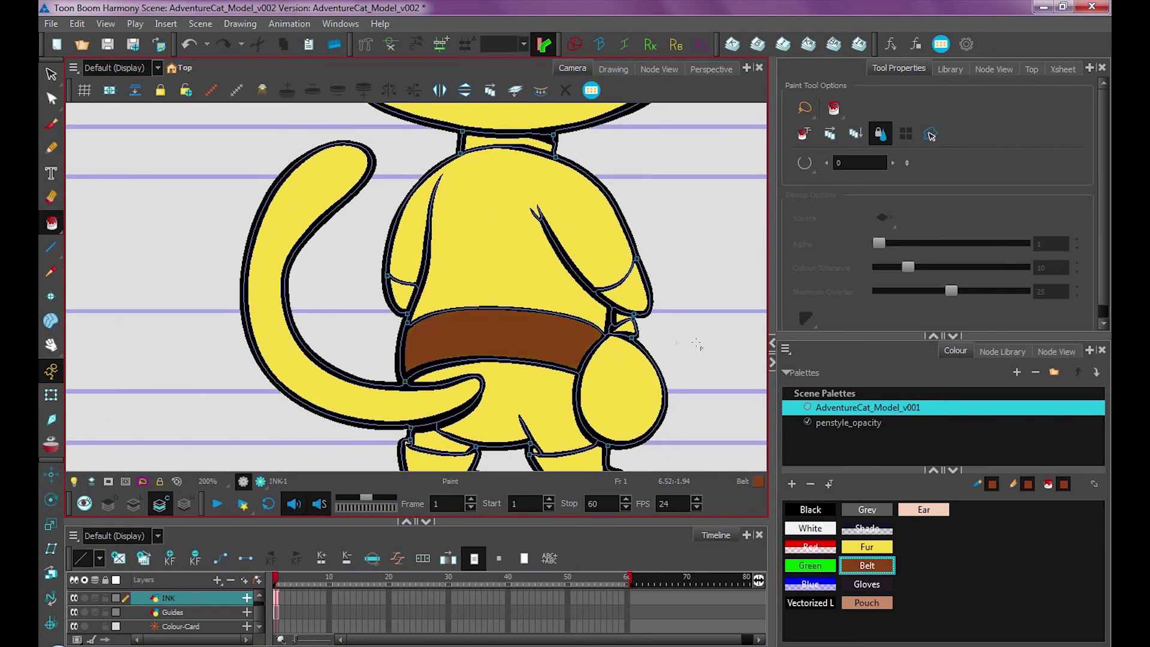
# Examine the strokes around the Back 3Q cat's glove and pouch up close with the Select tool.
pyautogui.scroll(5, 696, 344)
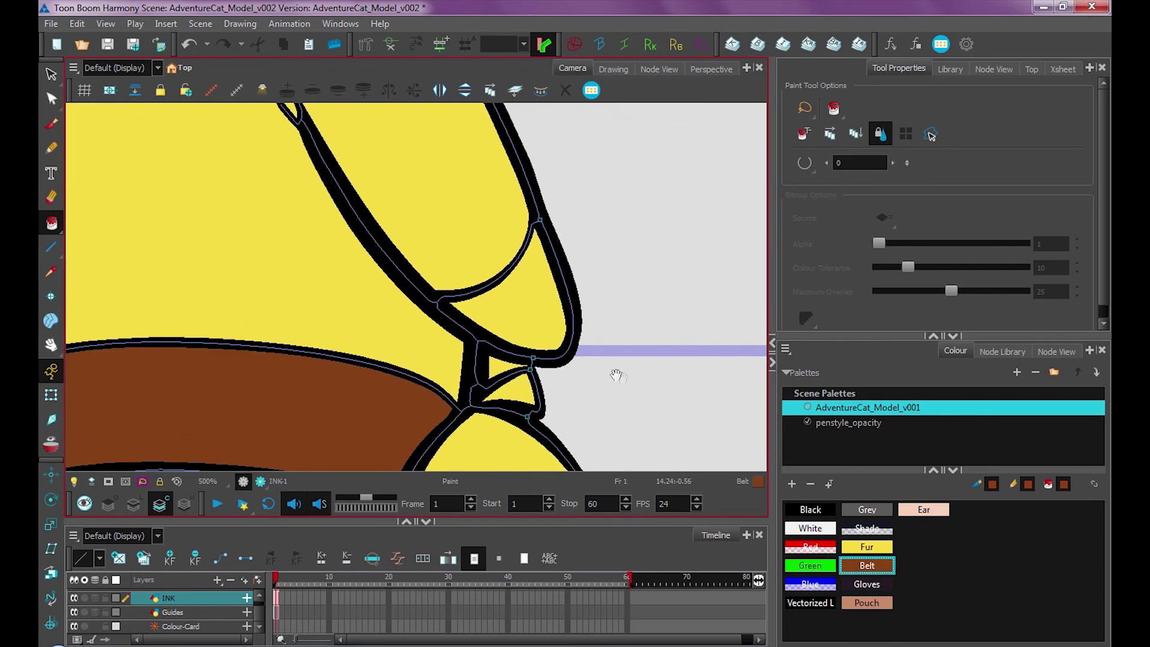
pyautogui.moveTo(617, 376); pyautogui.dragTo(598, 359)
pyautogui.hotkey('alt', 's')
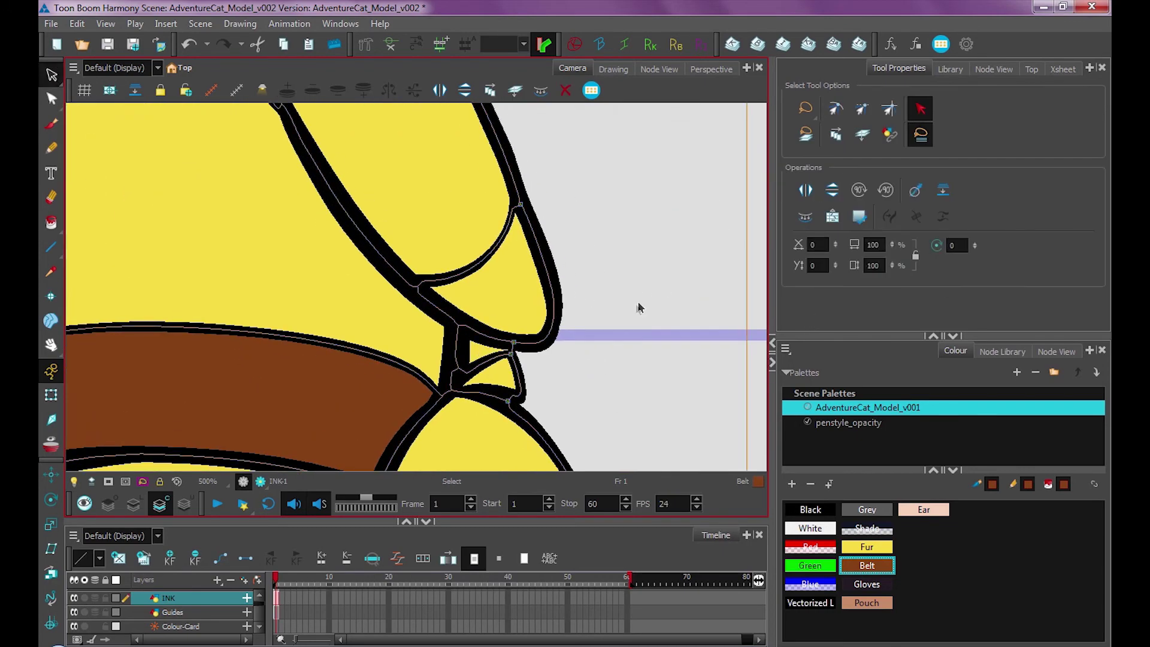
pyautogui.click(640, 308)
pyautogui.press('1')
pyautogui.press('1')
pyautogui.press('1')
pyautogui.press('1')
pyautogui.press('1')
# Fill the Side cat's pouch with the Pouch colour using the Paint tool.
pyautogui.moveTo(252, 360); pyautogui.dragTo(637, 375)
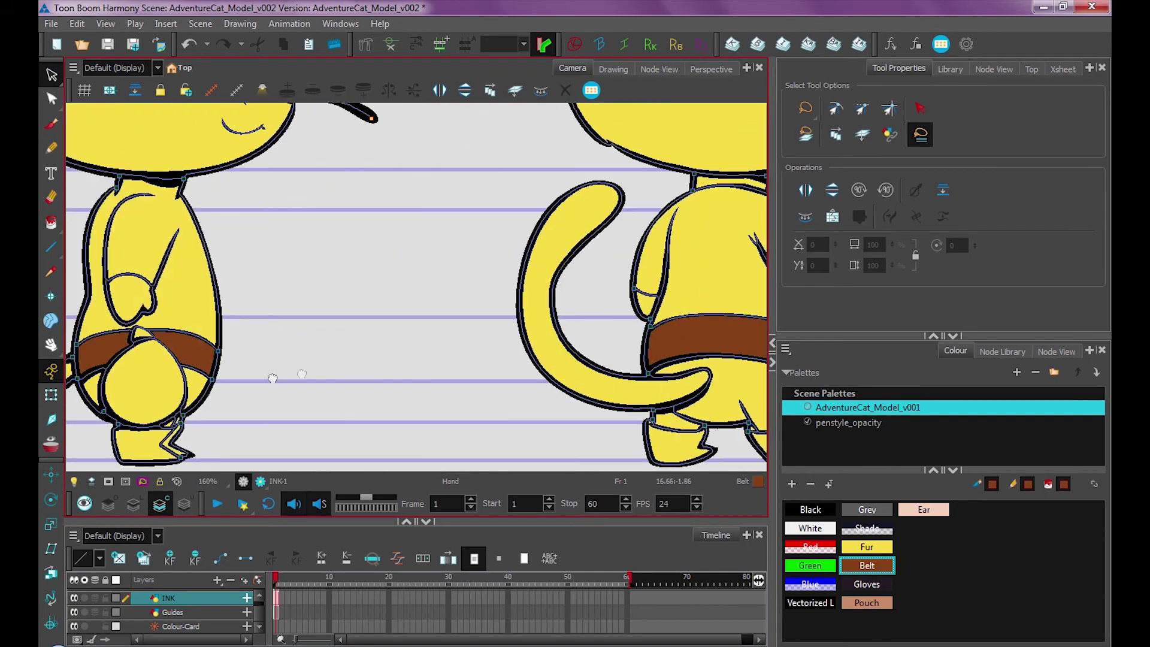
pyautogui.moveTo(273, 379); pyautogui.dragTo(649, 344)
pyautogui.moveTo(402, 396); pyautogui.dragTo(487, 388)
pyautogui.hotkey('alt', 'i')
pyautogui.click(867, 602)
pyautogui.click(479, 314)
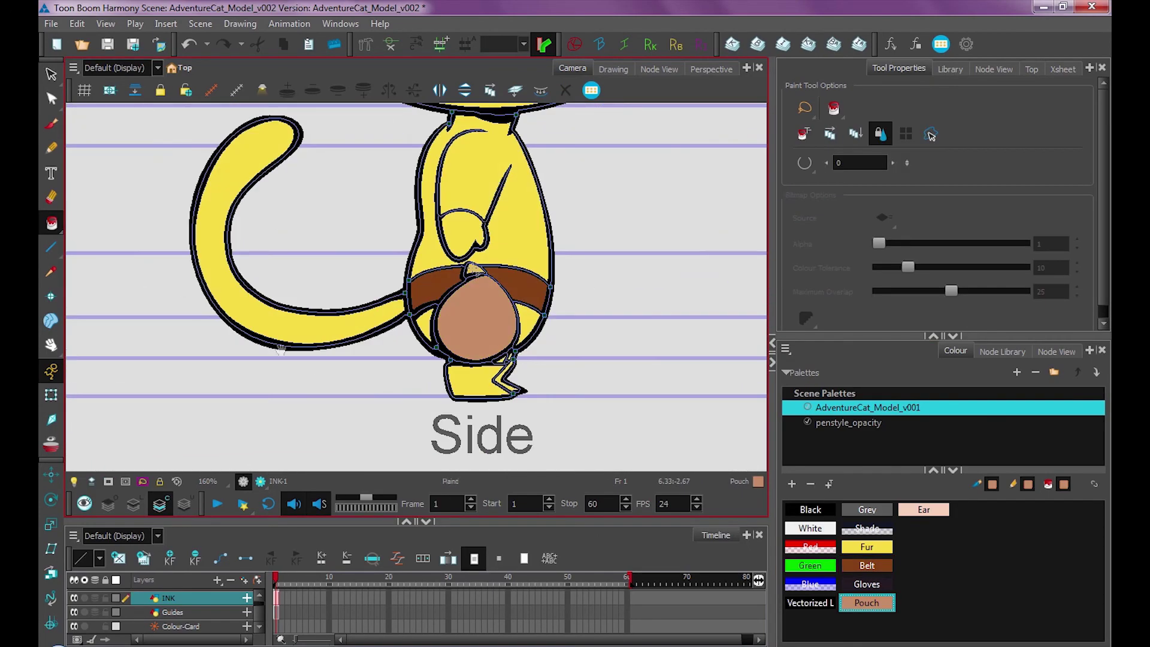
# Fill the gloves and boots of the cat poses with the Gloves colour.
pyautogui.click(866, 584)
pyautogui.moveTo(252, 378)
pyautogui.mouseDown()
pyautogui.moveTo(636, 377)
pyautogui.moveTo(336, 390)
pyautogui.mouseUp()
pyautogui.moveTo(681, 406); pyautogui.dragTo(252, 390)
pyautogui.click(555, 364)
# Switch to the Transform tool and review the whole painted model sheet without the drawing's stroke overlay.
pyautogui.scroll(-3, 552, 363)
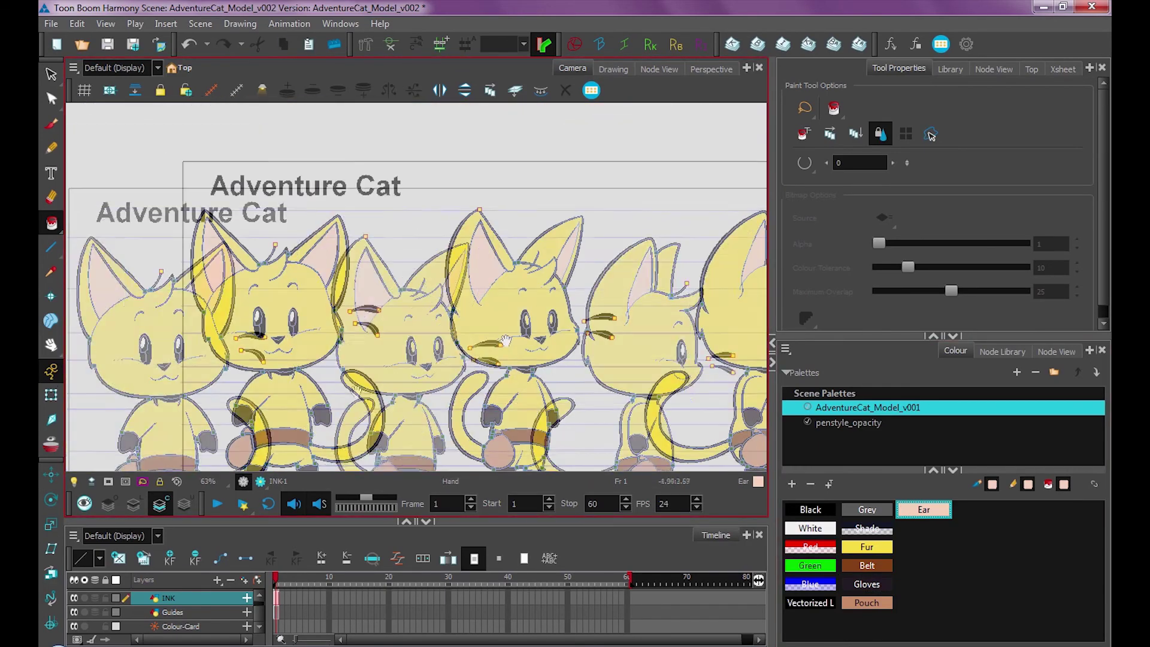
pyautogui.hotkey('shift', 't')
pyautogui.scroll(-2, 575, 365)
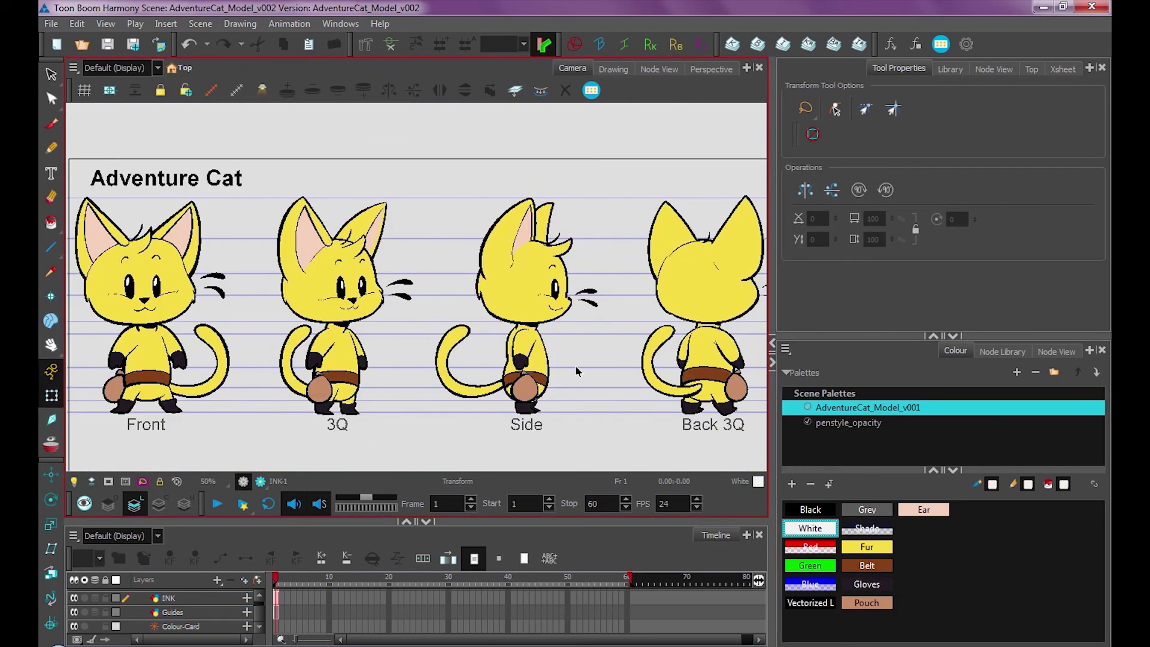